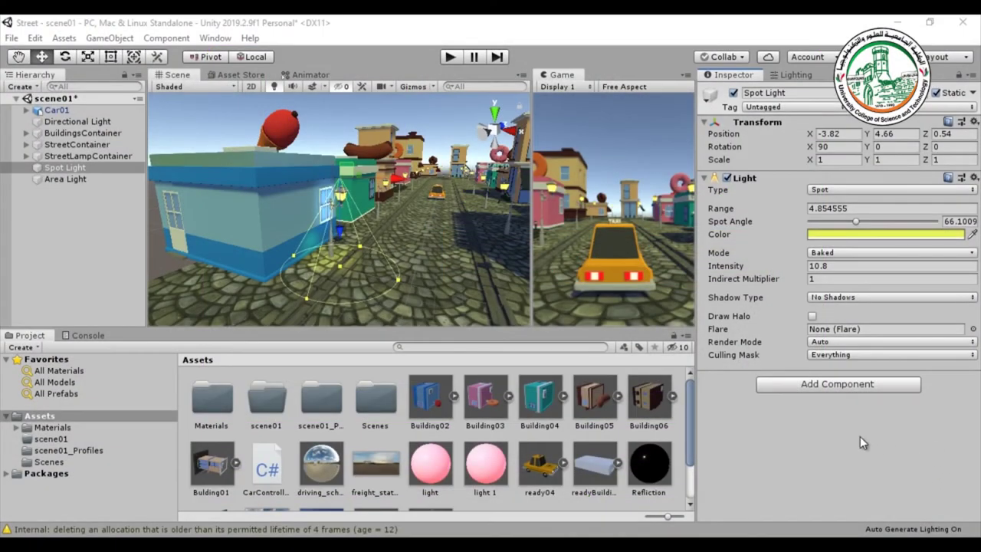
- Review the Spot Light's light mode options without adding a new light
right_click(106, 228)
mouse_move(157, 426)
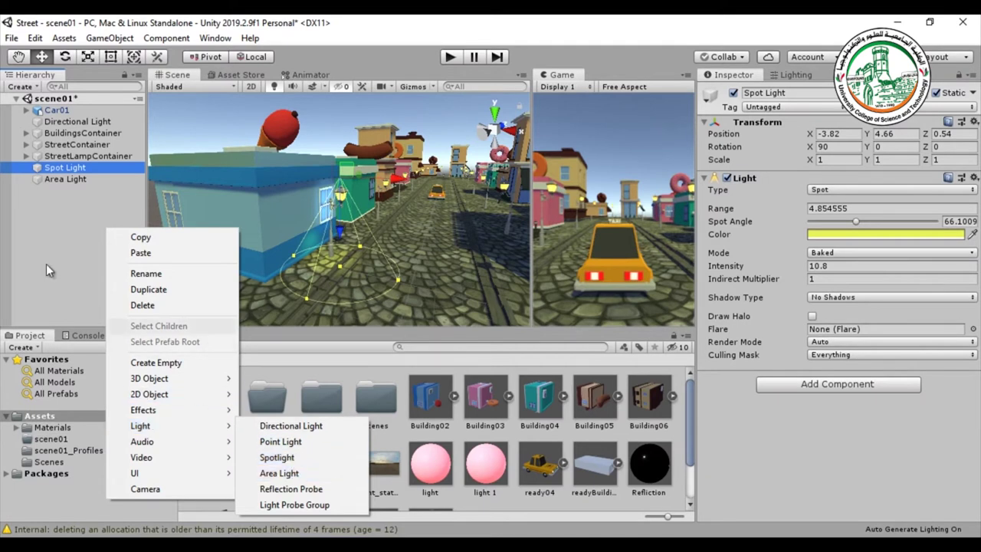
click(30, 246)
click(50, 169)
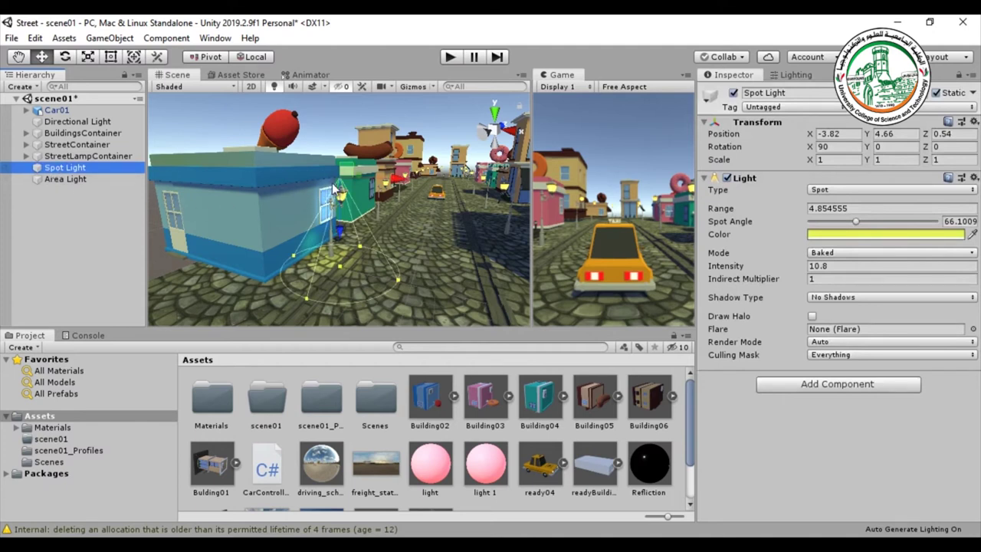
click(834, 253)
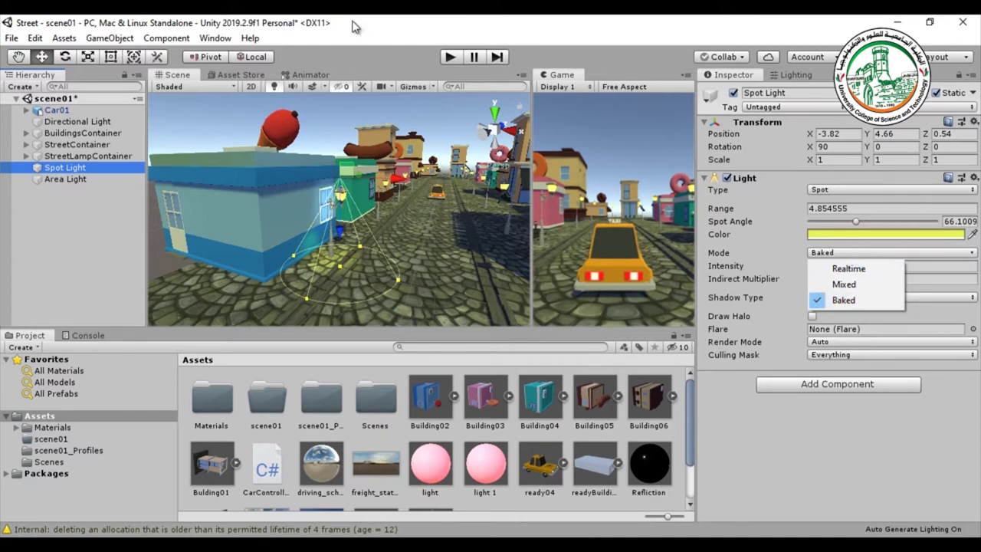
key(Escape)
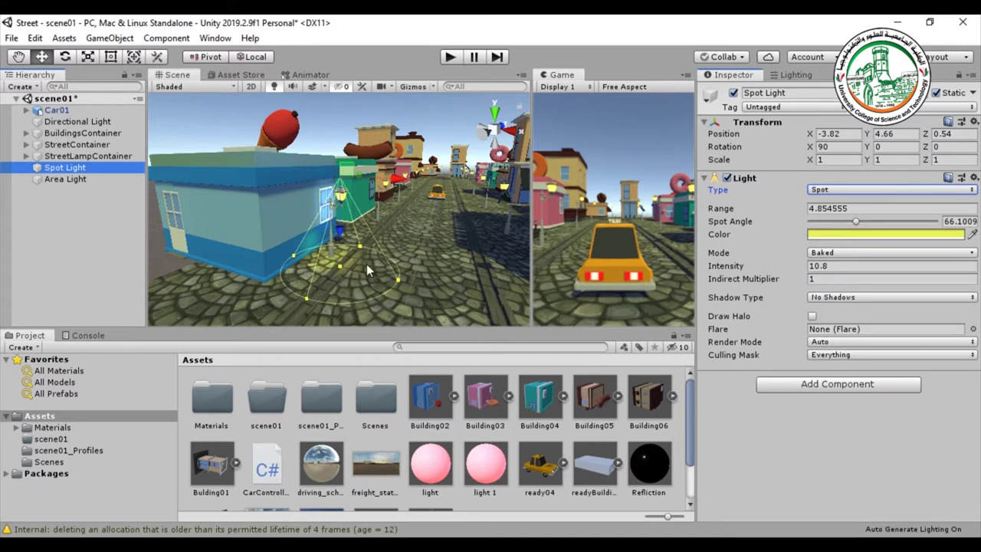
- Check the baked lightmaps in the Lighting settings and keep the Spot Light's mode as Baked
click(797, 74)
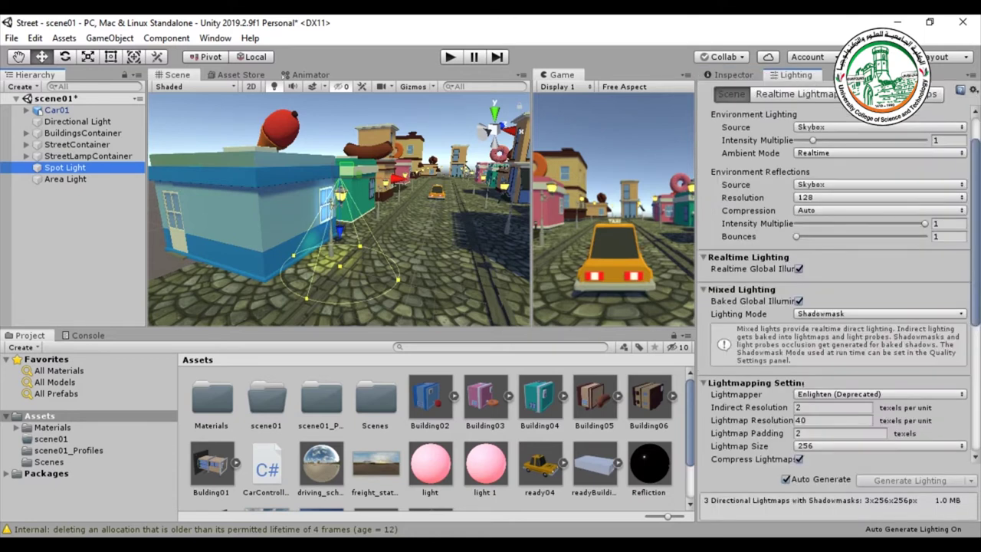
click(866, 93)
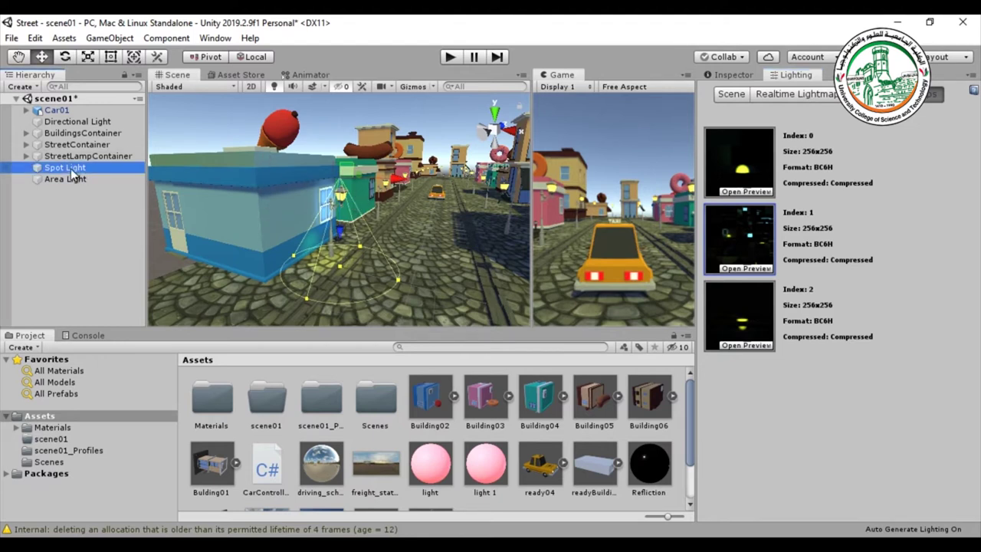
click(724, 75)
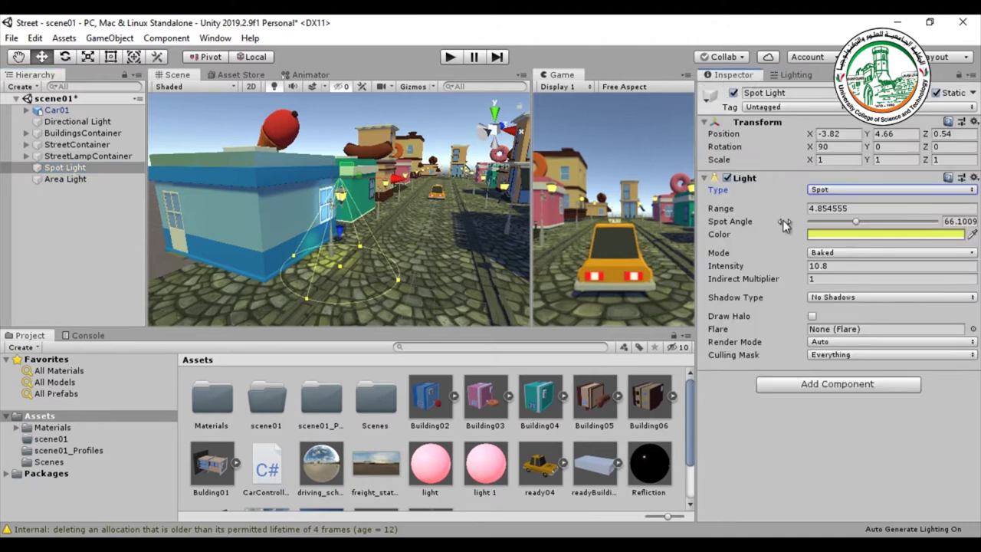
click(832, 252)
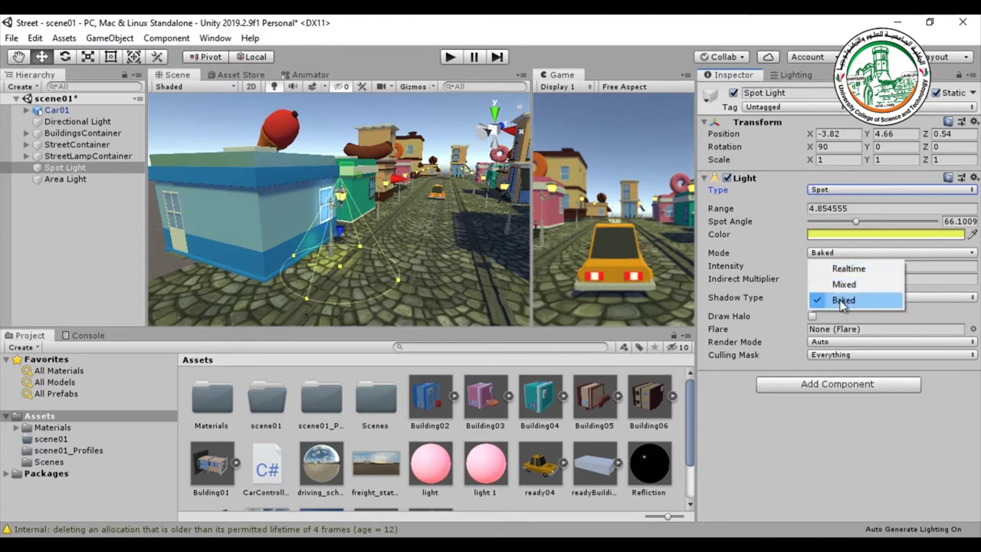
click(843, 299)
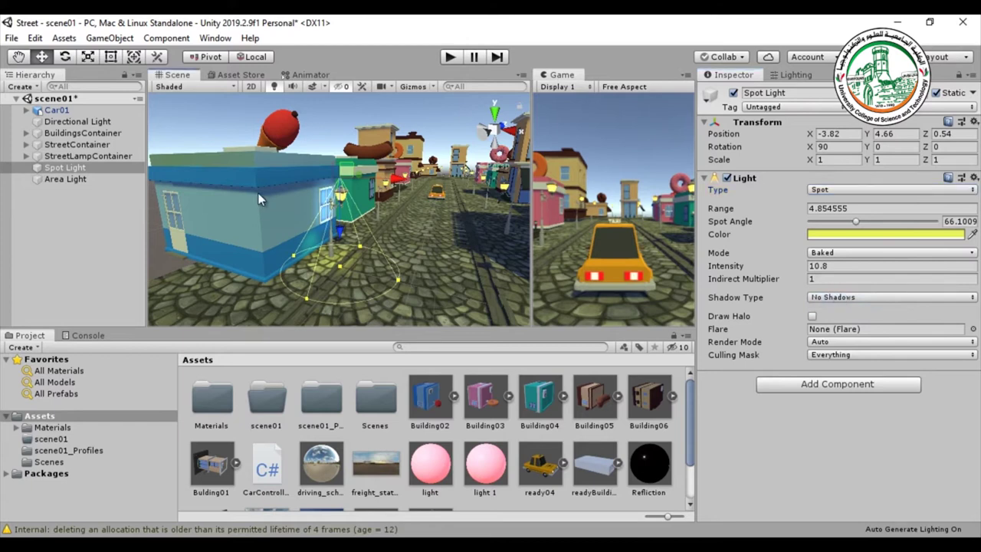
- Inspect the lightmap settings of Building02 and street (1), then clear the selection
click(258, 193)
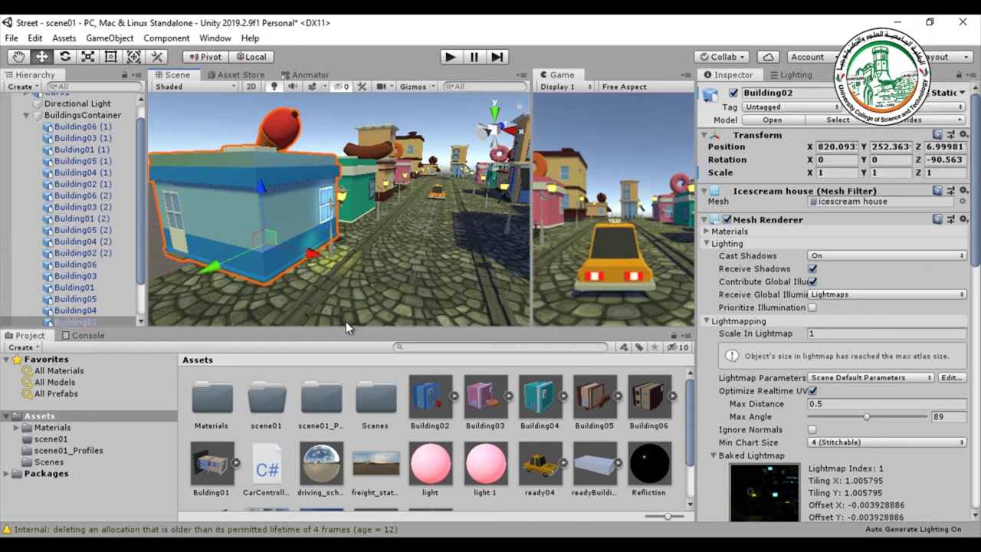
click(281, 296)
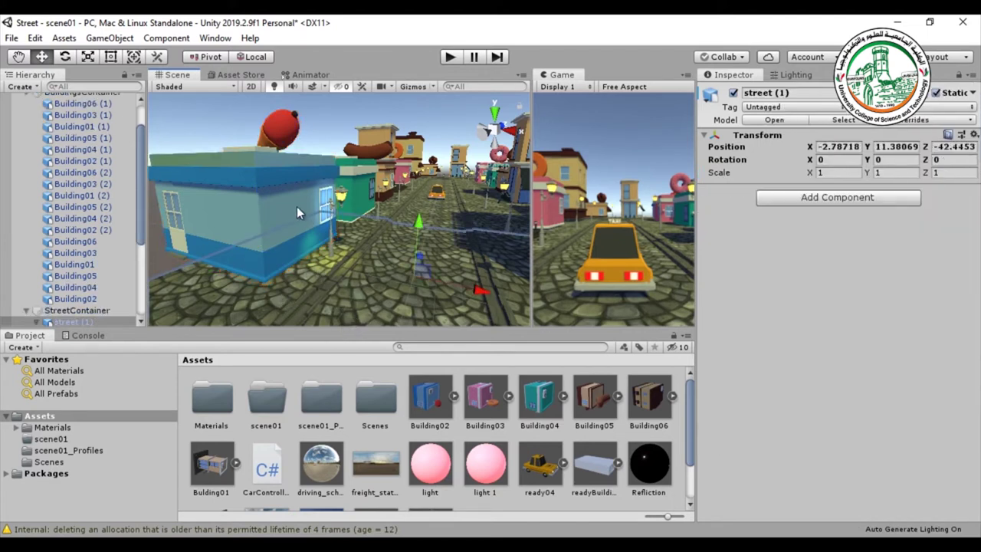
shift+click(279, 199)
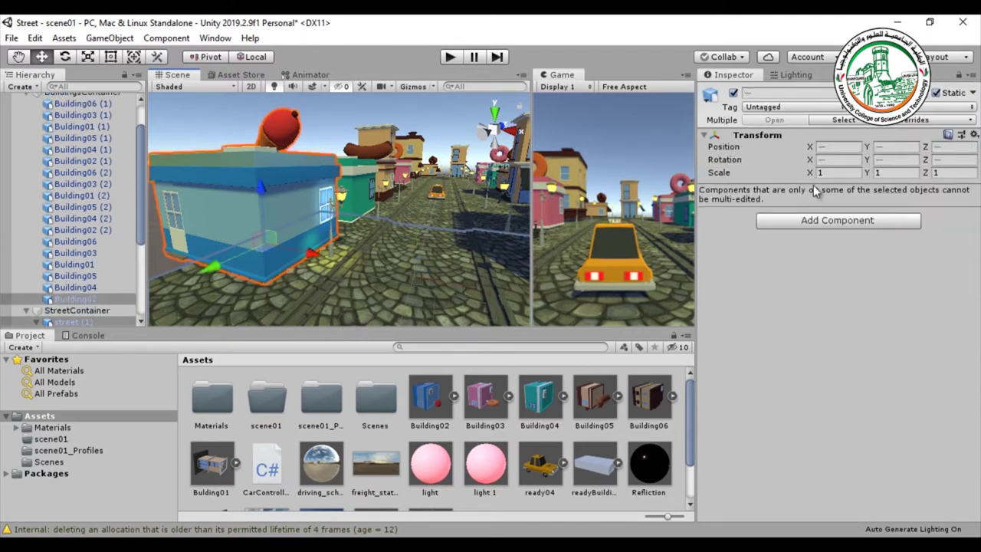
click(210, 119)
click(237, 202)
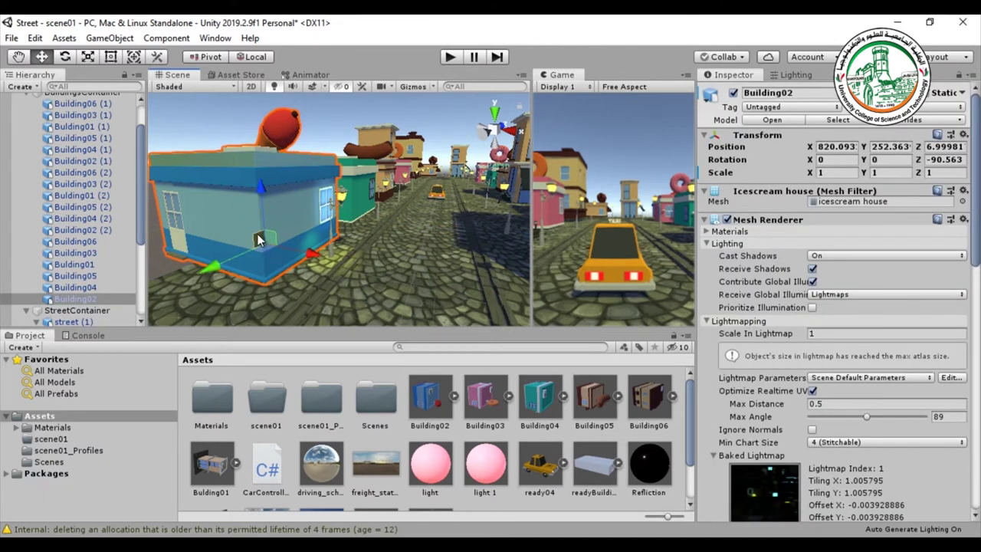
click(254, 193)
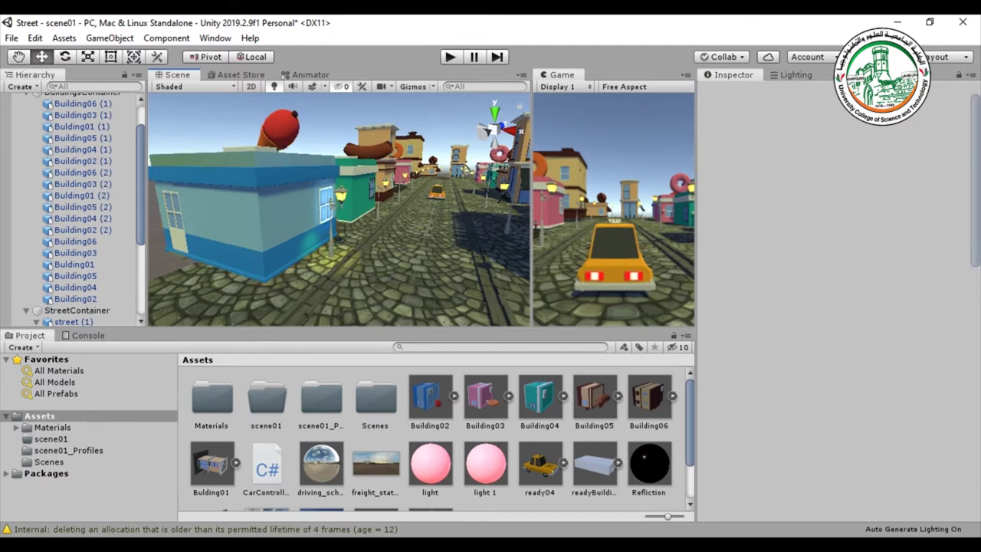
- Switch to the Untitled project and drop the tableRoom model into the scene
mouse_move(234, 548)
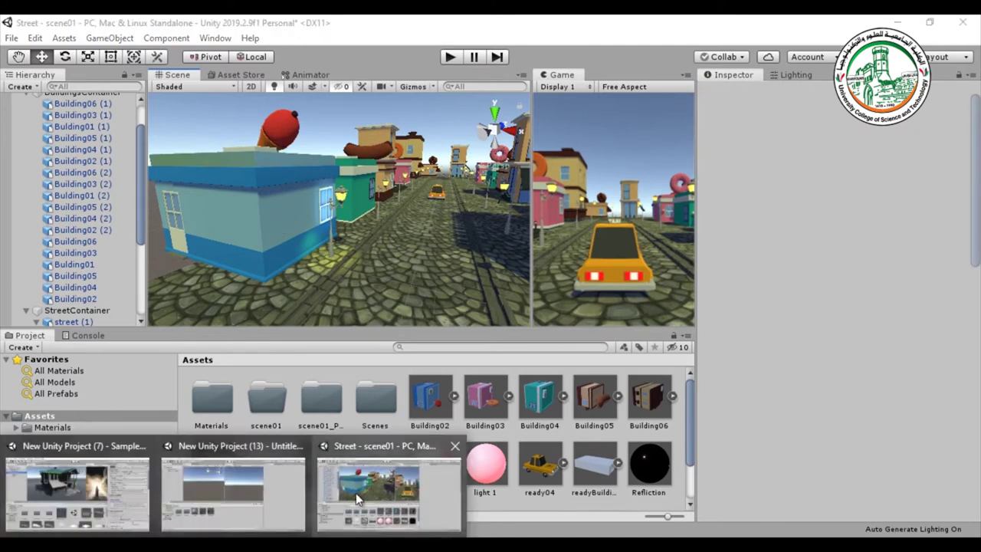
click(247, 499)
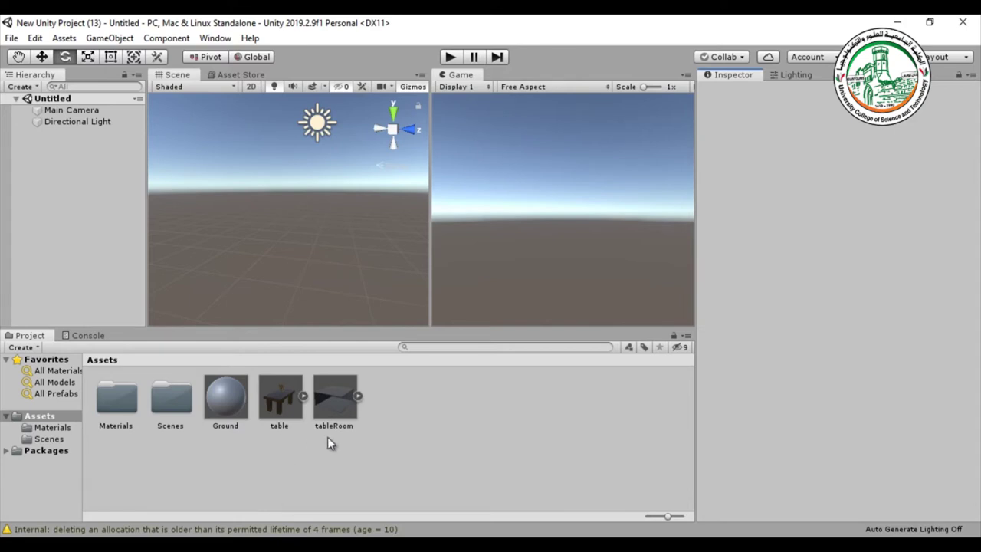
drag(349, 417, 280, 242)
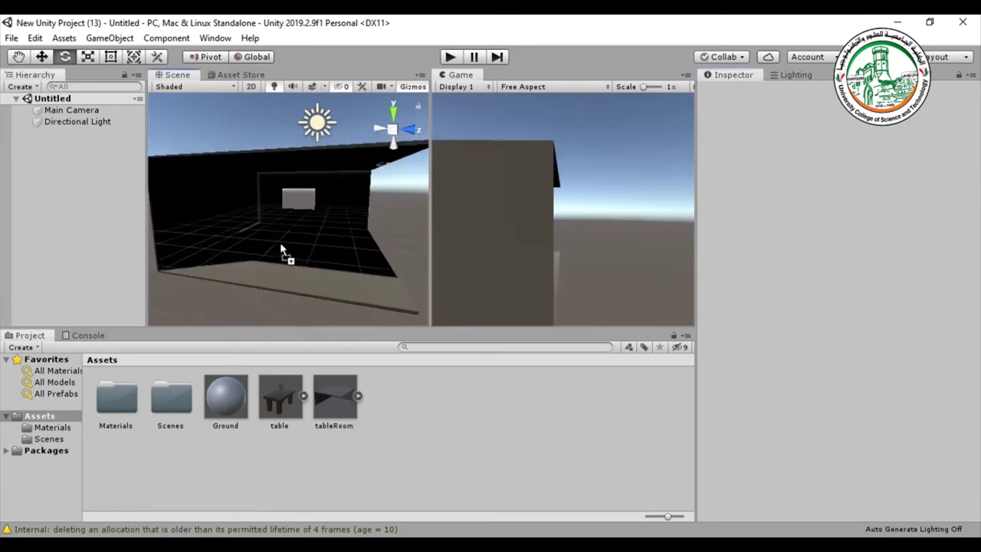
- Set the tableRoom position to 0, 0, 0 and leave it unrotated
click(840, 147)
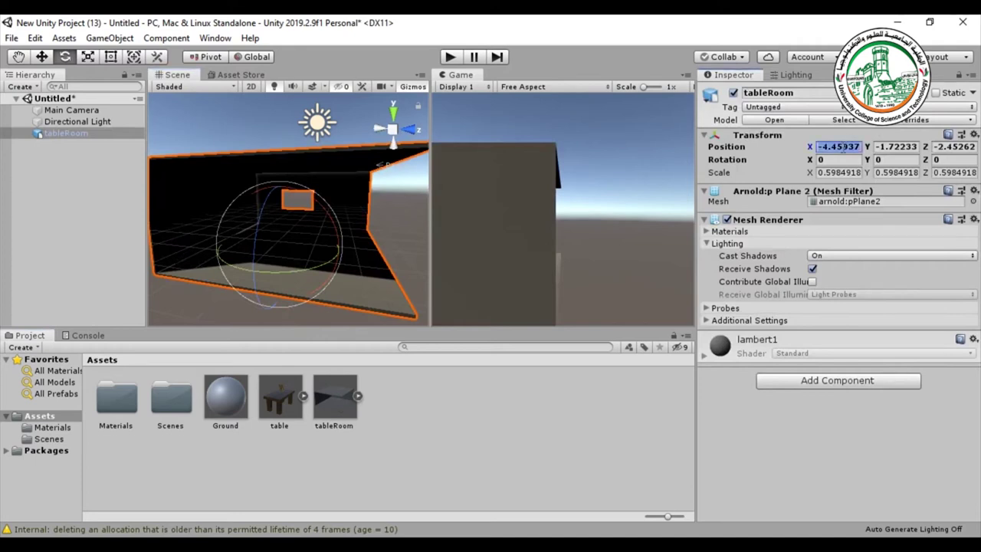
text(0)
click(895, 146)
text(0)
click(950, 146)
text(0)
scroll(315, 228, down, 8)
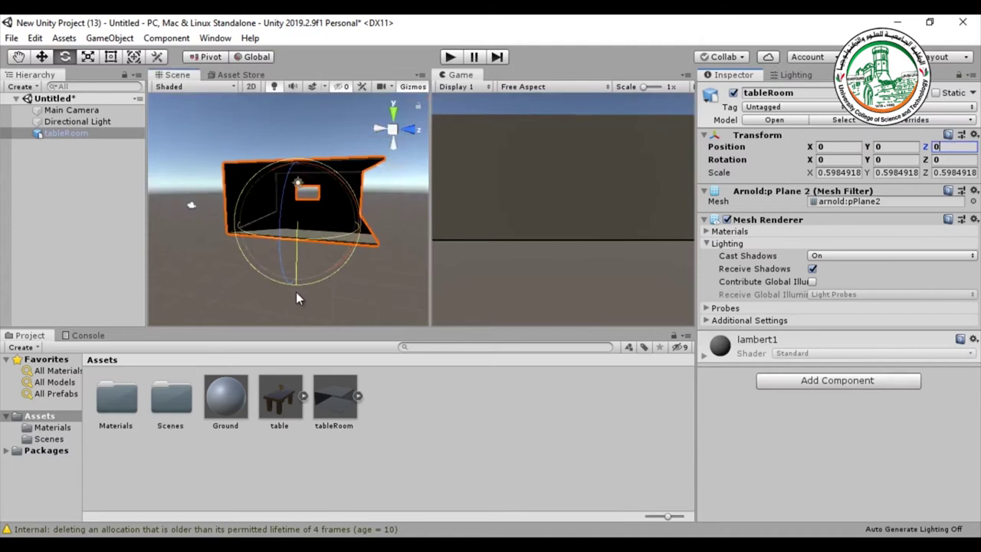
key(ctrl+z)
alt+drag(361, 277, 218, 284)
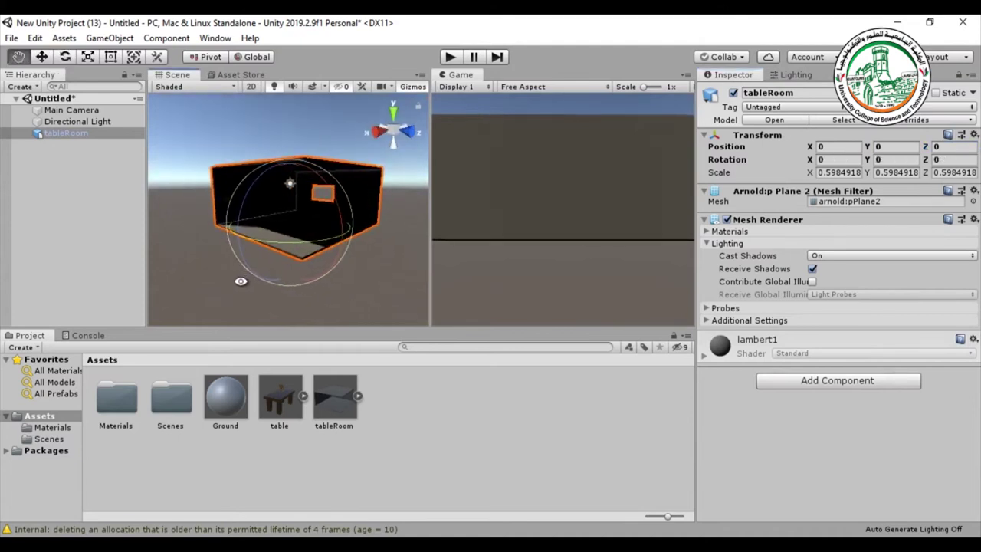
click(218, 284)
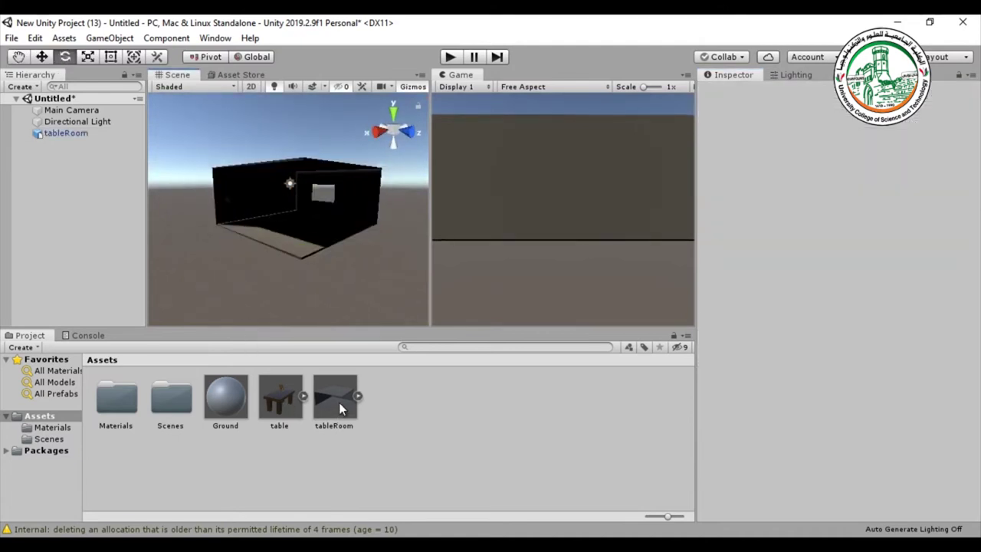
- Add the table model to the scene with its X and Y position set to 0
mouse_move(276, 401)
mouse_down()
mouse_move(267, 301)
mouse_move(321, 272)
mouse_up()
double_click(840, 146)
text(0)
double_click(895, 147)
text(0)
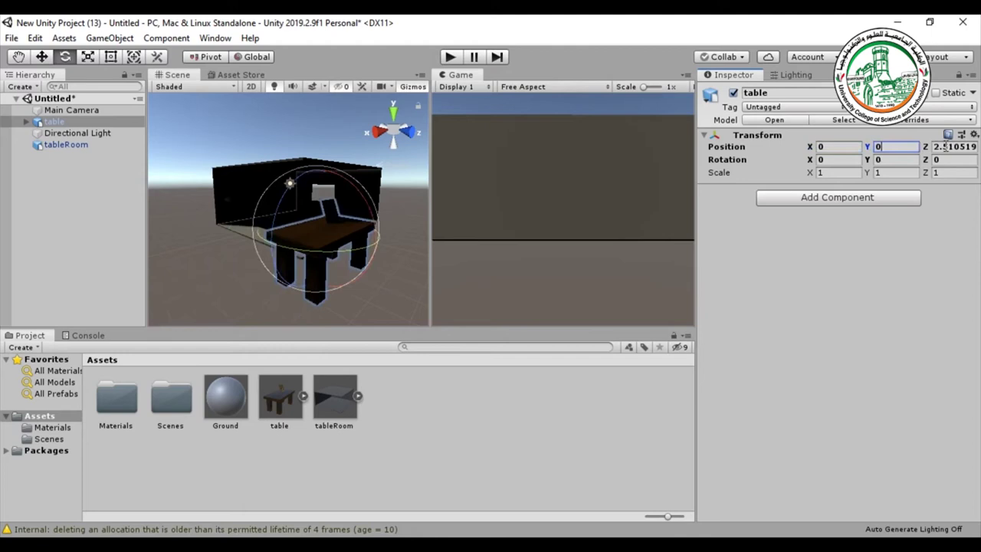
click(947, 146)
- Slide the table inside the room from the top view, to about X -7.22, Z -3.79
click(42, 56)
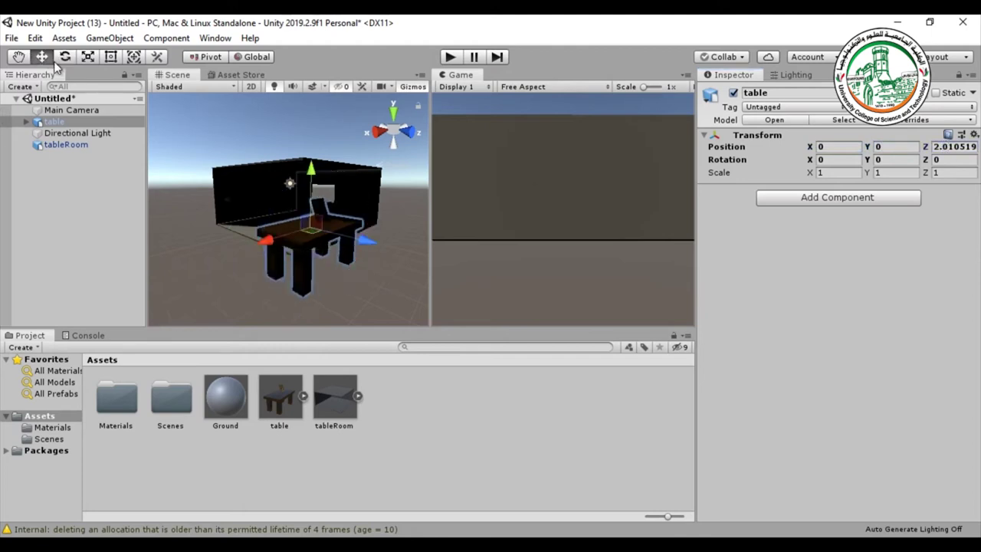
alt+drag(292, 122, 365, 187)
click(382, 126)
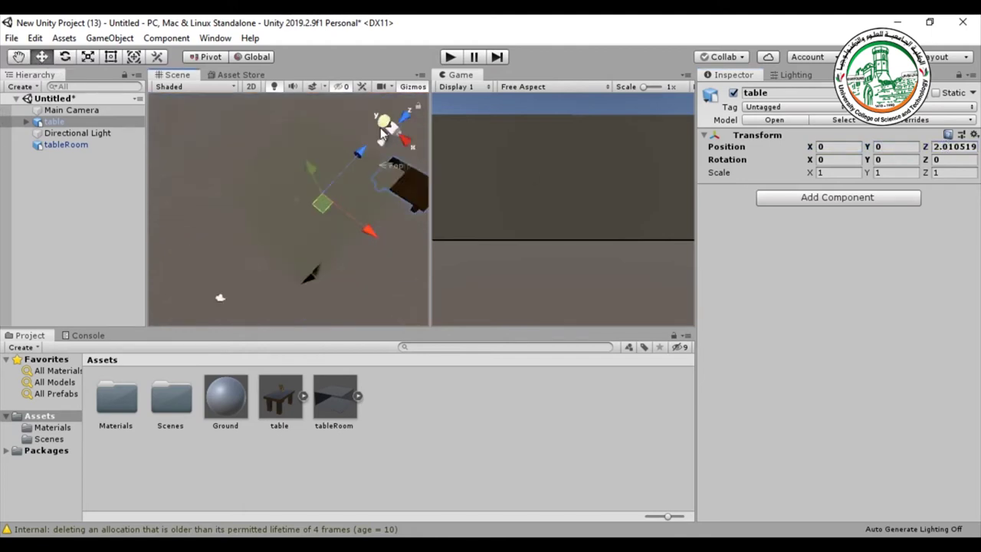
mouse_move(291, 182)
mouse_down()
mouse_move(240, 253)
mouse_move(261, 244)
mouse_move(108, 520)
mouse_move(975, 276)
mouse_up()
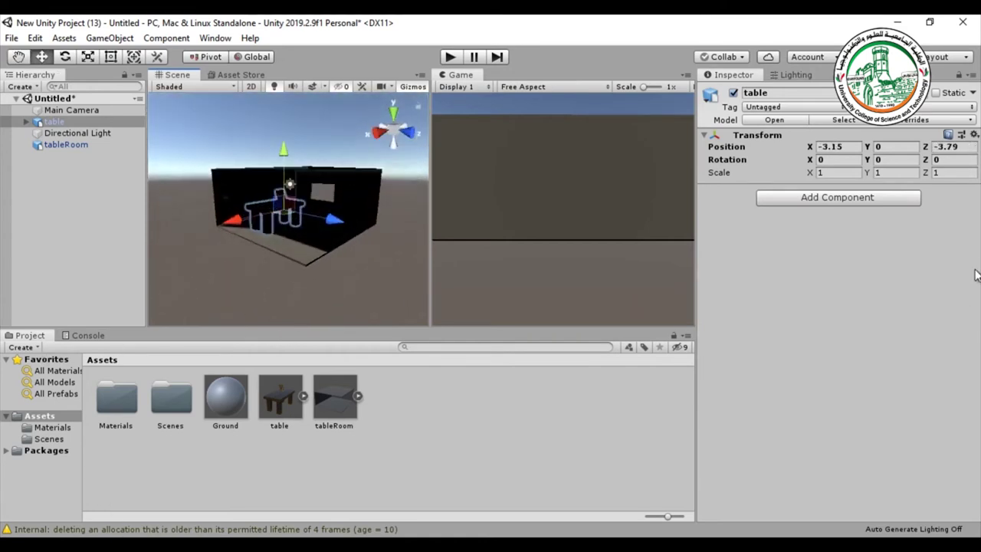
mouse_move(338, 259)
alt+mouse_down()
mouse_move(336, 270)
mouse_move(232, 279)
alt+mouse_up()
drag(240, 241, 303, 230)
click(246, 149)
alt+drag(288, 193, 273, 189)
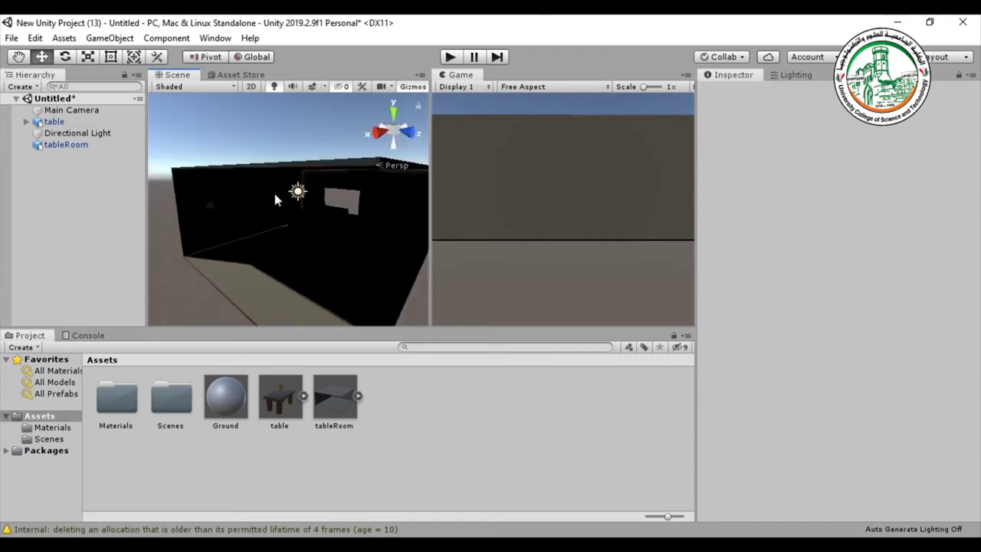
- Raise the Directional Light to height 5.1 and frame it in the view
click(78, 134)
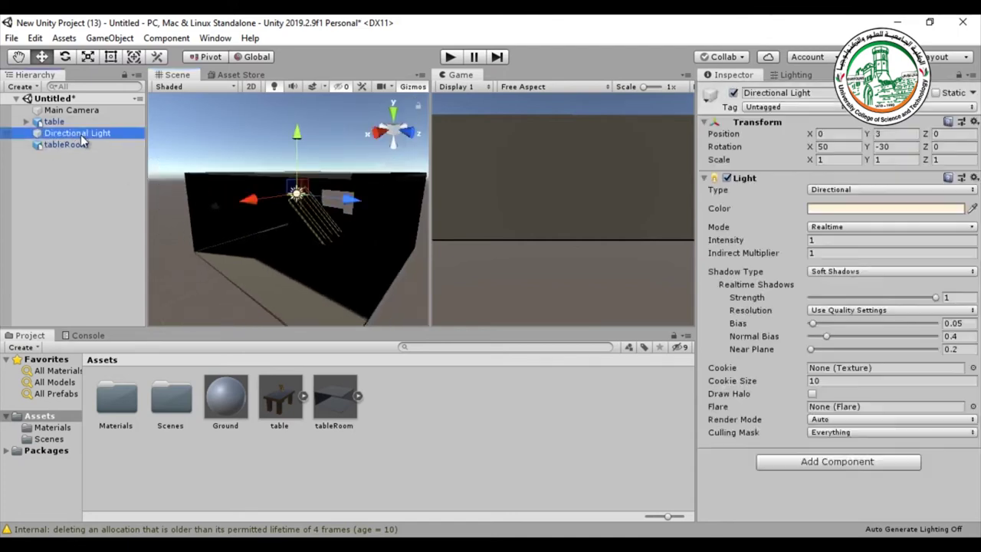
alt+drag(274, 187, 321, 225)
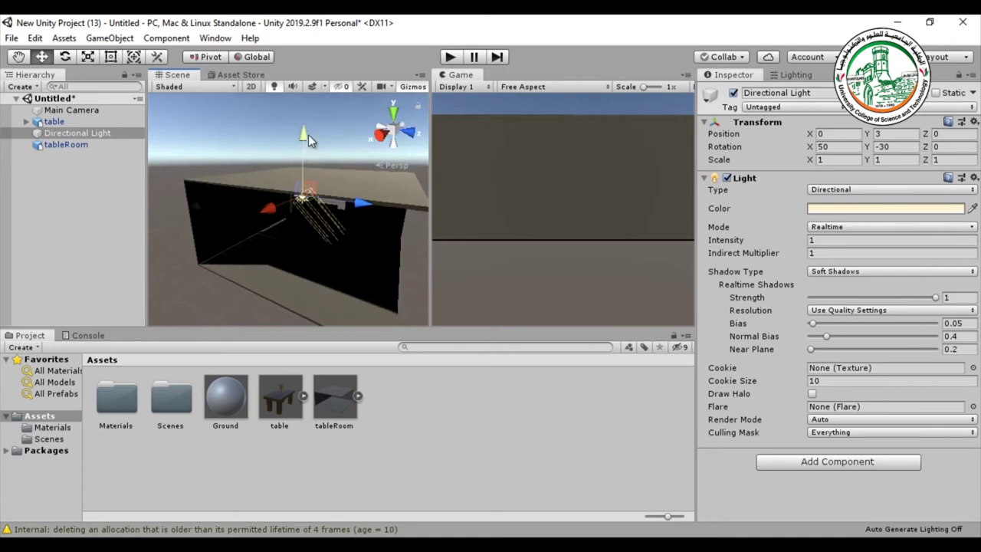
drag(306, 134, 298, 96)
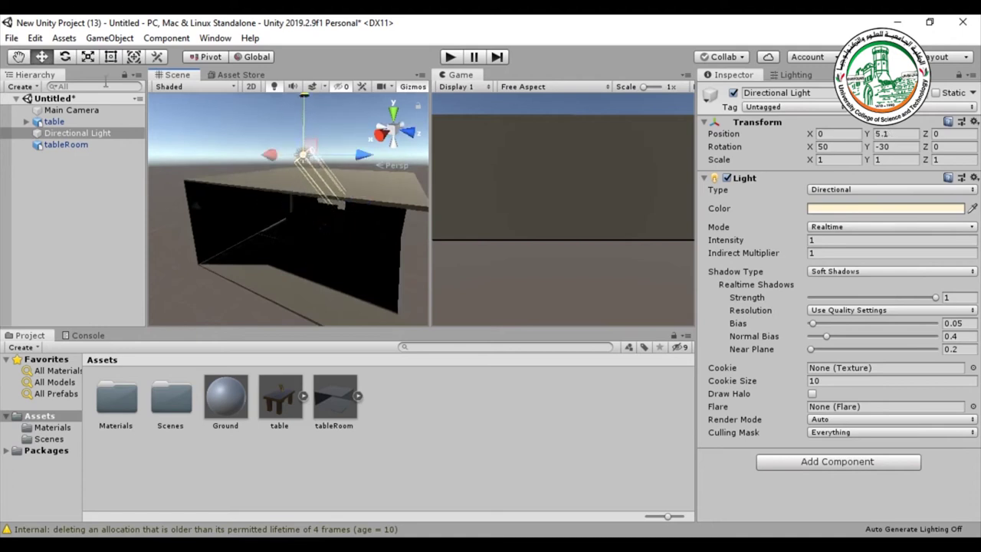
key(f)
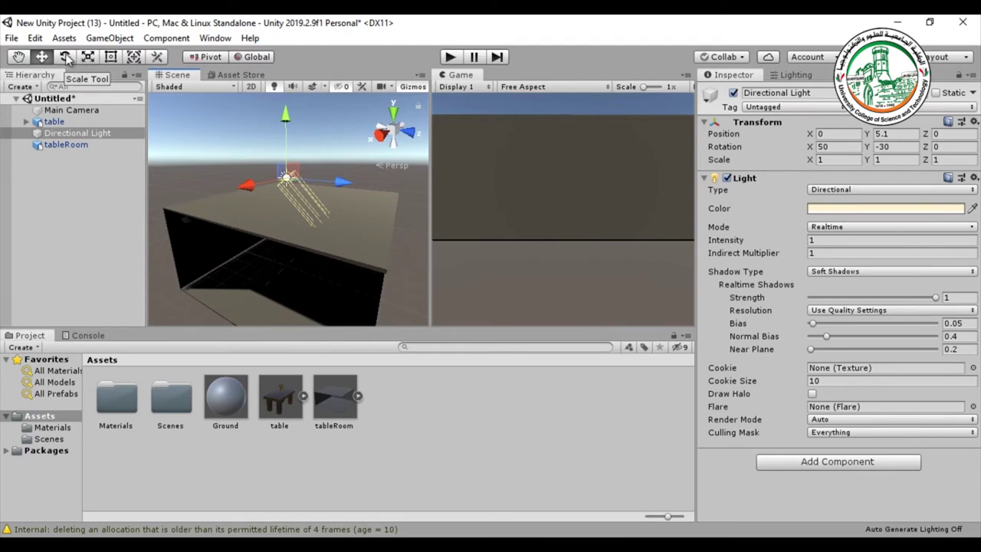
- Rotate the Directional Light to about 25.7, 80.6, 6.1 toward the window and raise its intensity to 5.12
click(65, 57)
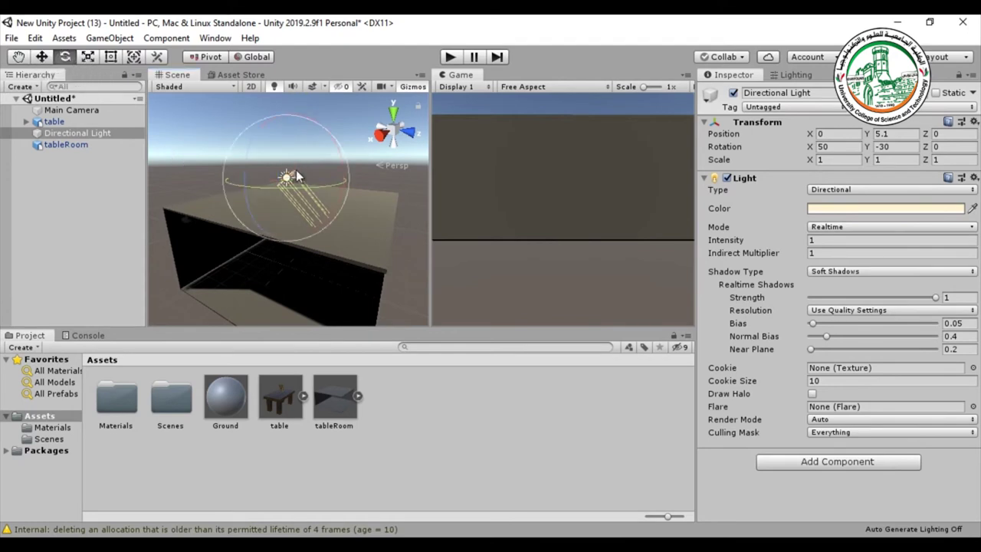
mouse_move(340, 219)
alt+mouse_down()
mouse_move(349, 240)
mouse_move(754, 222)
mouse_move(268, 246)
mouse_move(332, 236)
alt+mouse_up()
drag(317, 190, 31, 195)
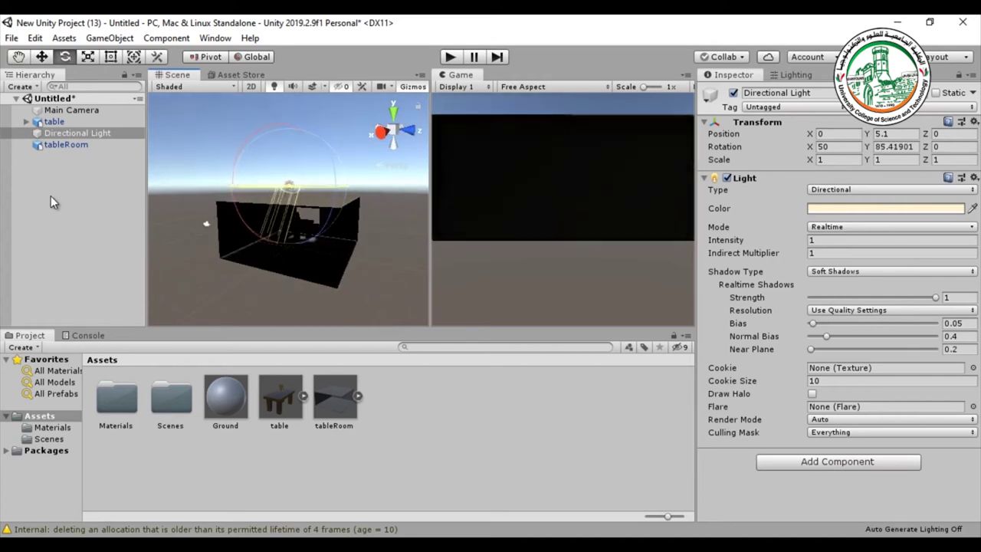
drag(32, 194, 71, 196)
scroll(260, 242, up, 2)
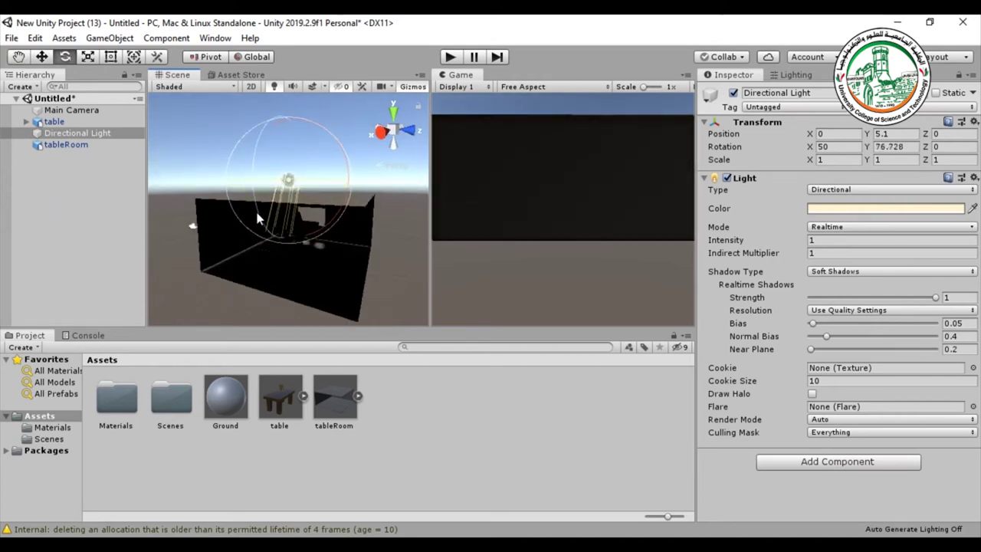
drag(252, 174, 252, 168)
drag(262, 136, 268, 113)
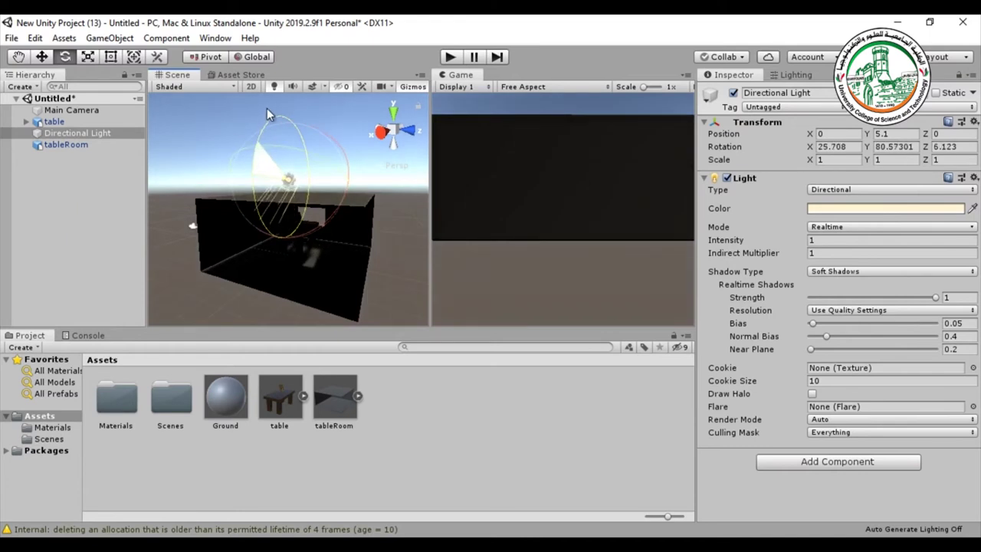
scroll(309, 228, up, 6)
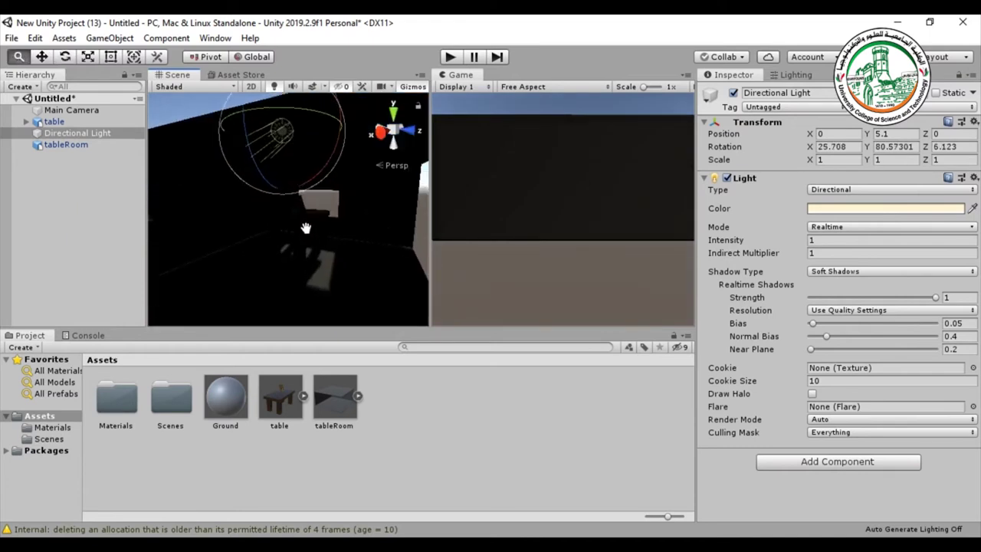
scroll(305, 234, down, 3)
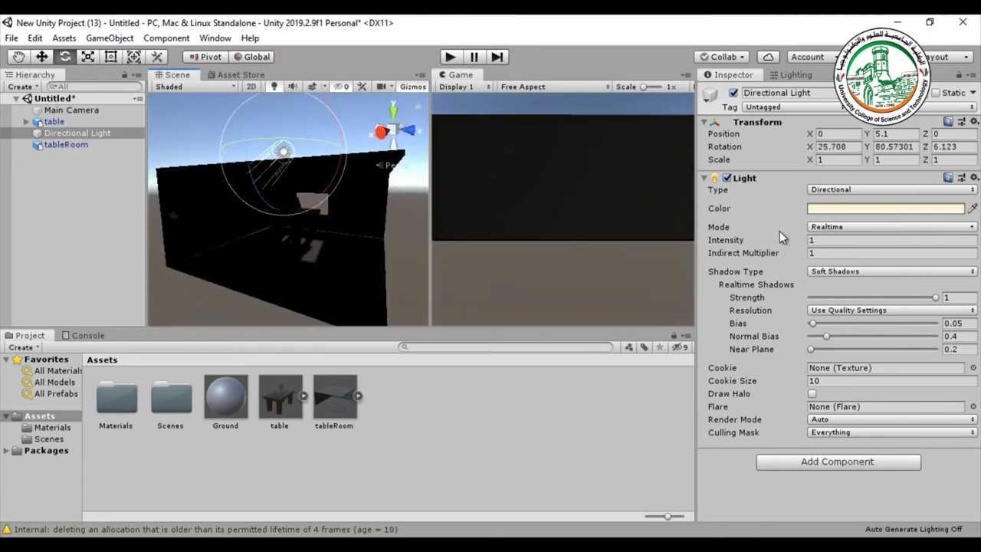
drag(726, 242, 796, 237)
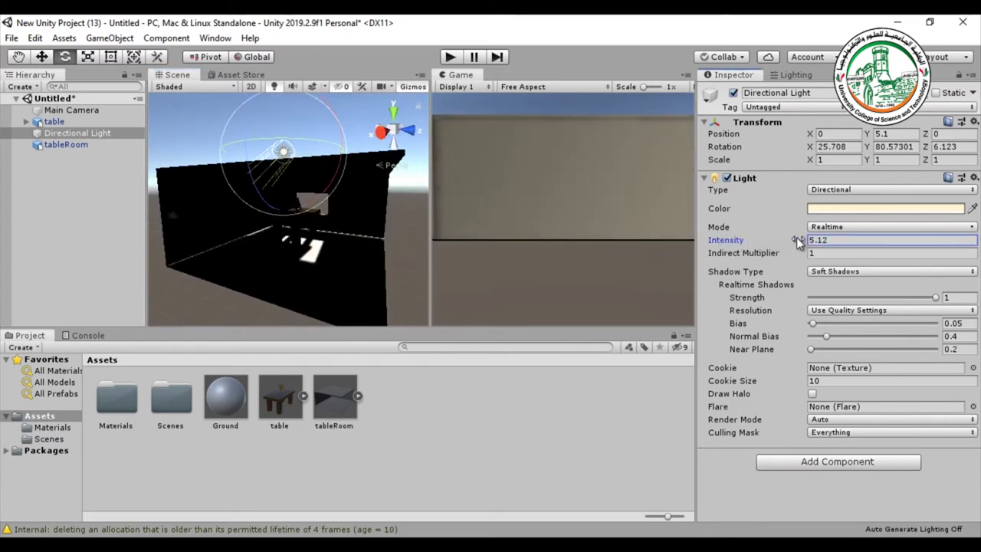
- Turn the Directional Light to about 20.1, 89.3, 6.2 so the window streaks shift across the floor
alt+drag(359, 257, 468, 285)
key(e)
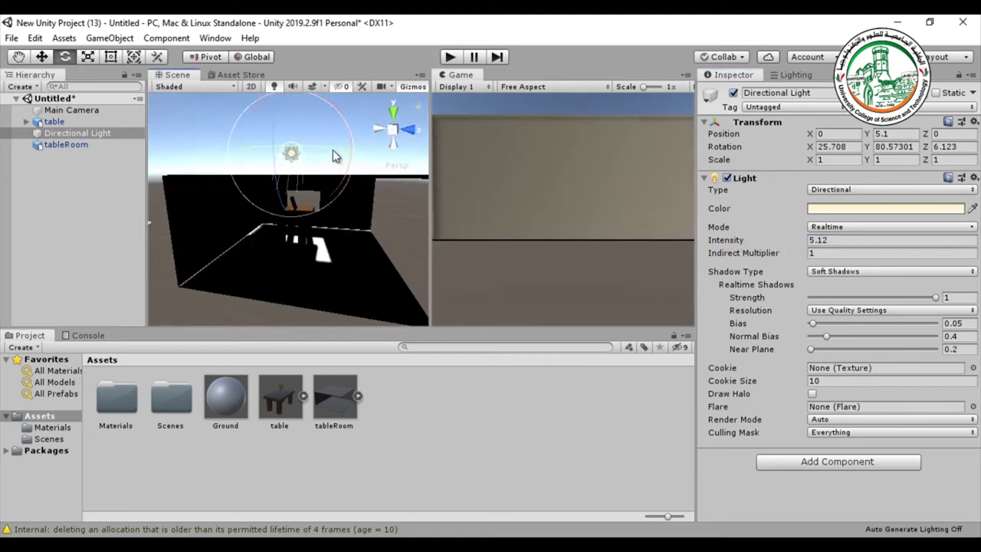
mouse_move(339, 154)
mouse_down()
mouse_move(321, 147)
mouse_move(314, 290)
mouse_move(319, 265)
mouse_up()
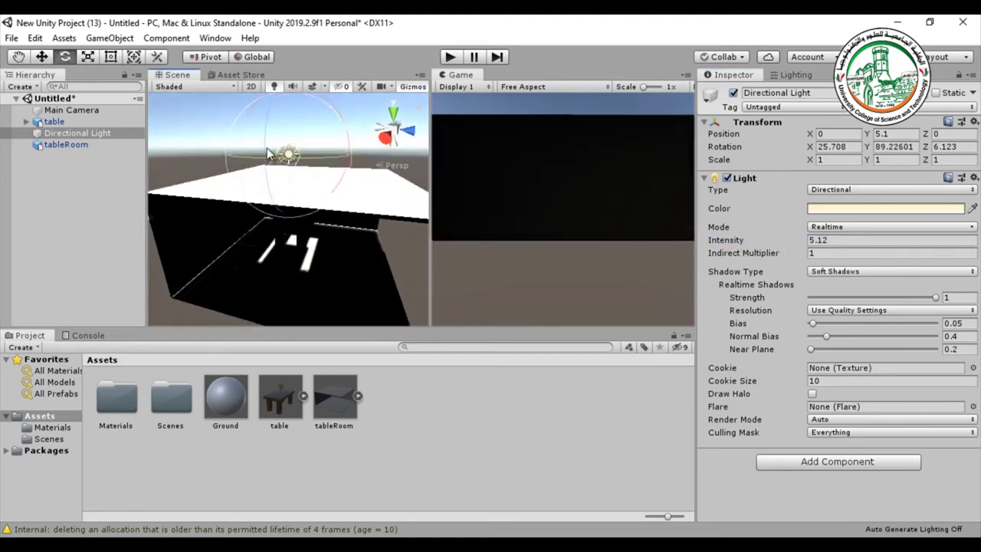
drag(265, 139, 262, 126)
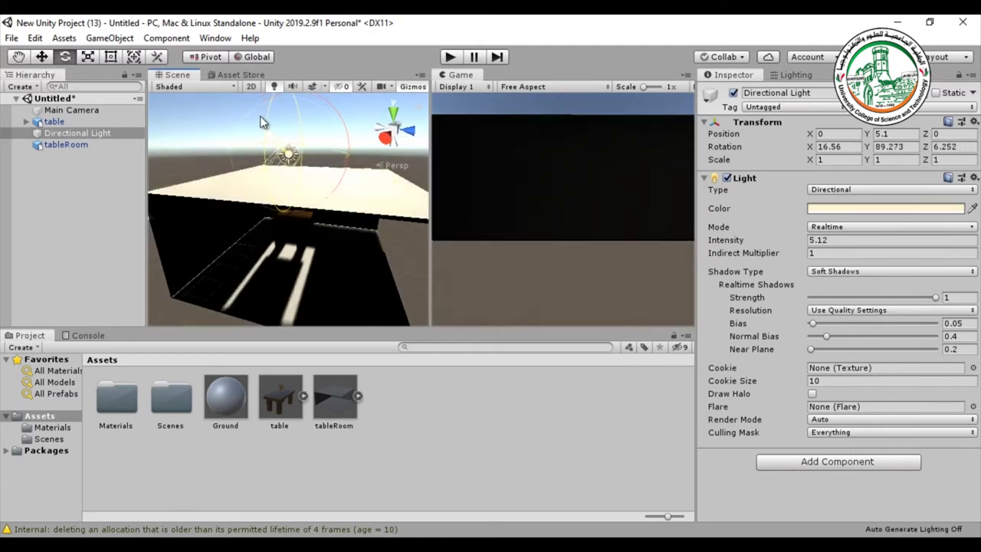
click(216, 124)
- Orbit around the room to inspect the sunlit floor from several sides
mouse_move(216, 124)
alt+mouse_down()
mouse_move(275, 151)
mouse_move(263, 167)
alt+mouse_up()
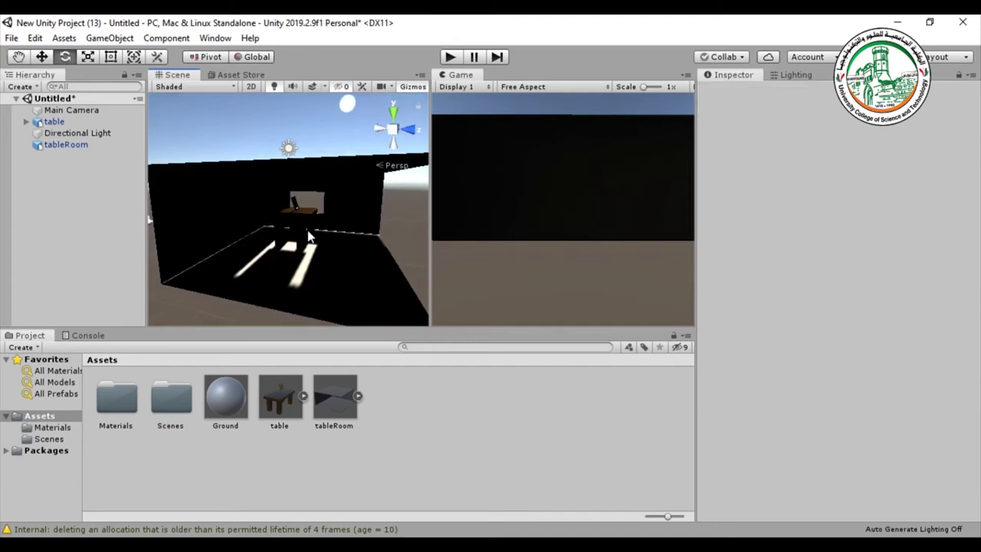
mouse_move(309, 236)
alt+mouse_down()
mouse_move(331, 231)
mouse_move(334, 201)
mouse_move(293, 232)
mouse_move(311, 240)
mouse_move(364, 155)
mouse_move(337, 249)
alt+mouse_up()
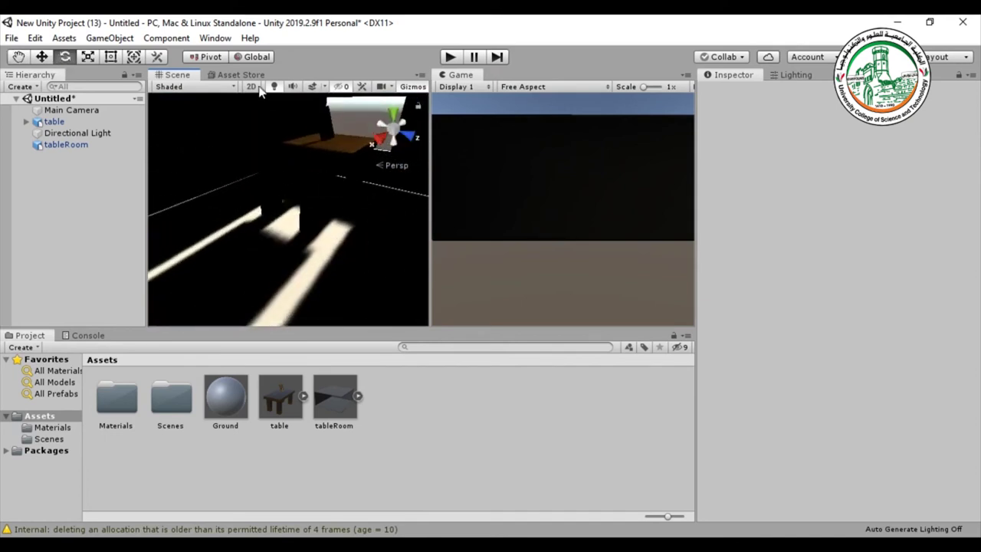
mouse_move(230, 153)
alt+mouse_down()
mouse_move(281, 190)
mouse_move(323, 194)
alt+mouse_up()
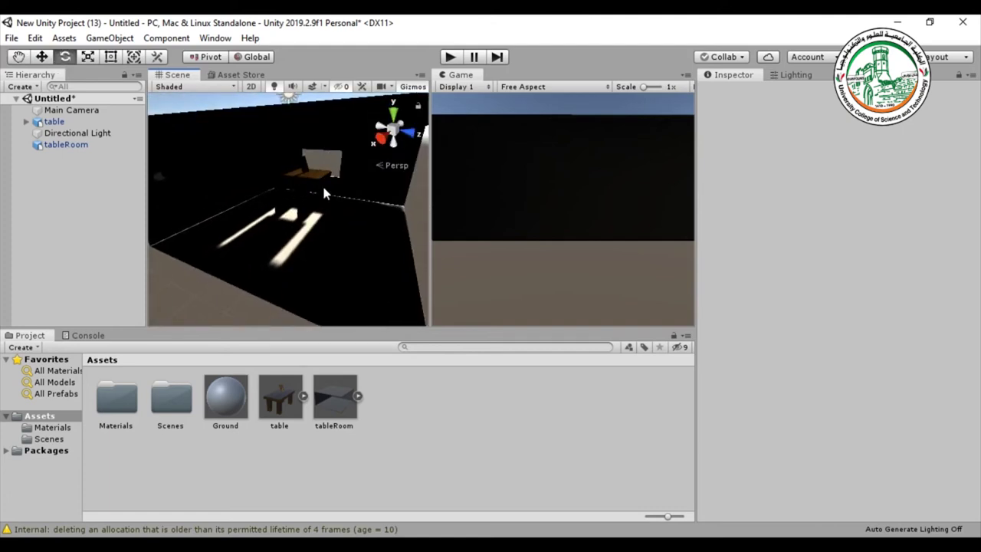
alt+right_drag(330, 172, 329, 190)
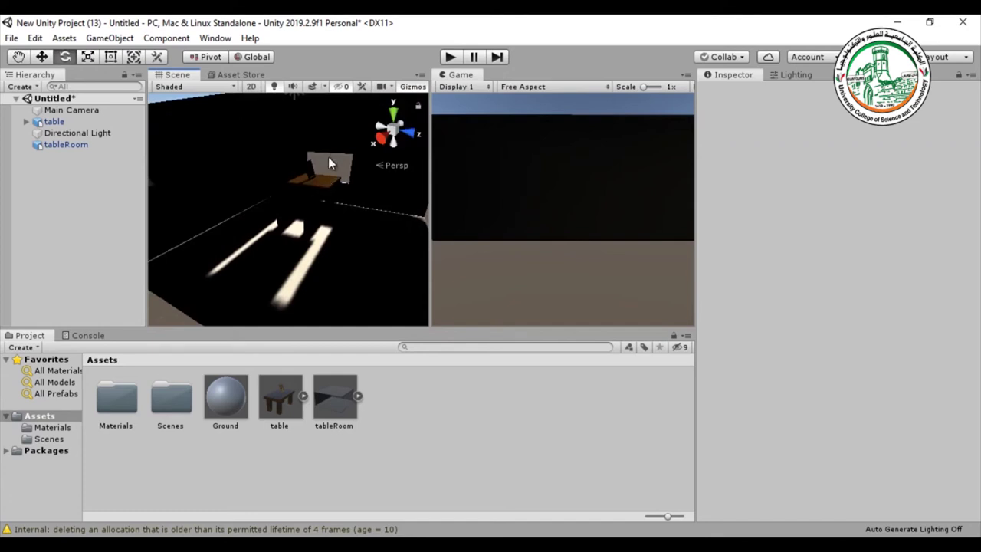
mouse_move(328, 157)
alt+mouse_down()
mouse_move(949, 268)
mouse_move(951, 224)
alt+mouse_up()
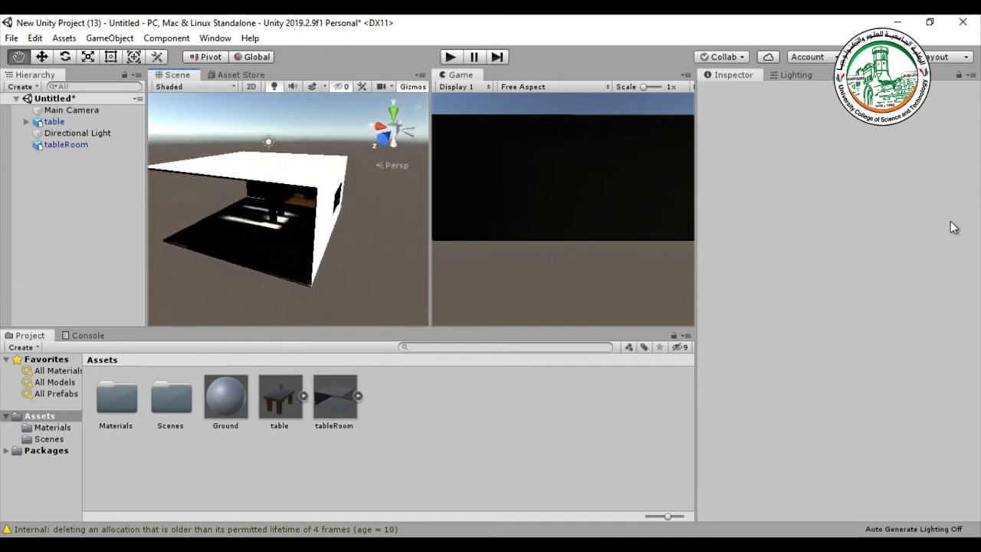
- Reselect the Directional Light and check the light streaks beside the table from closer angles
click(58, 133)
alt+drag(253, 192, 443, 200)
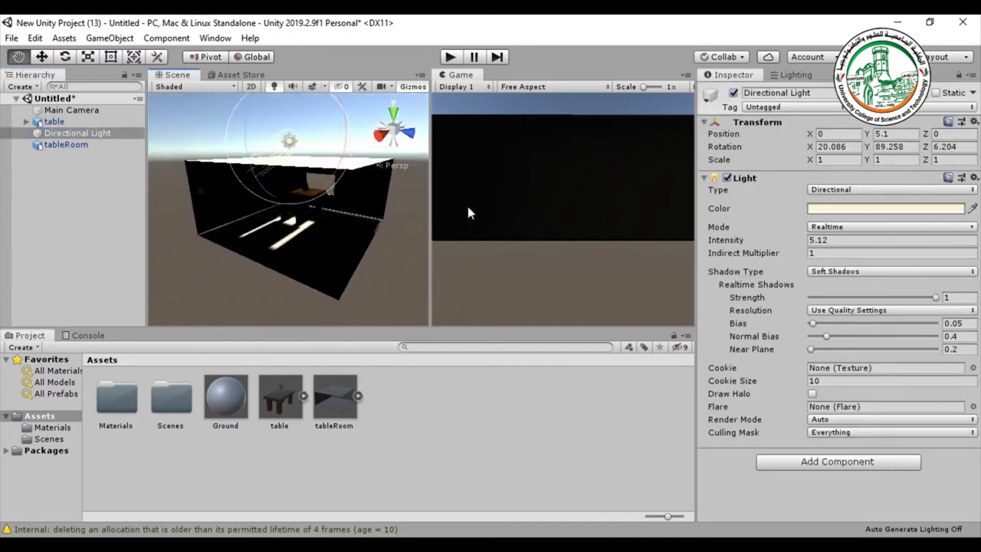
scroll(365, 210, up, 5)
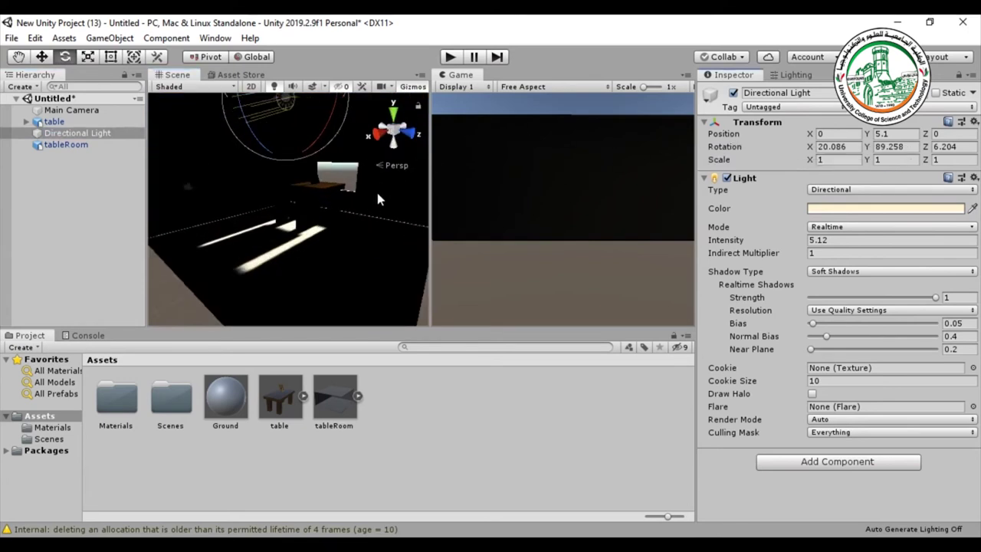
mouse_move(379, 207)
alt+mouse_down()
mouse_move(329, 255)
mouse_move(326, 220)
mouse_move(277, 251)
alt+mouse_up()
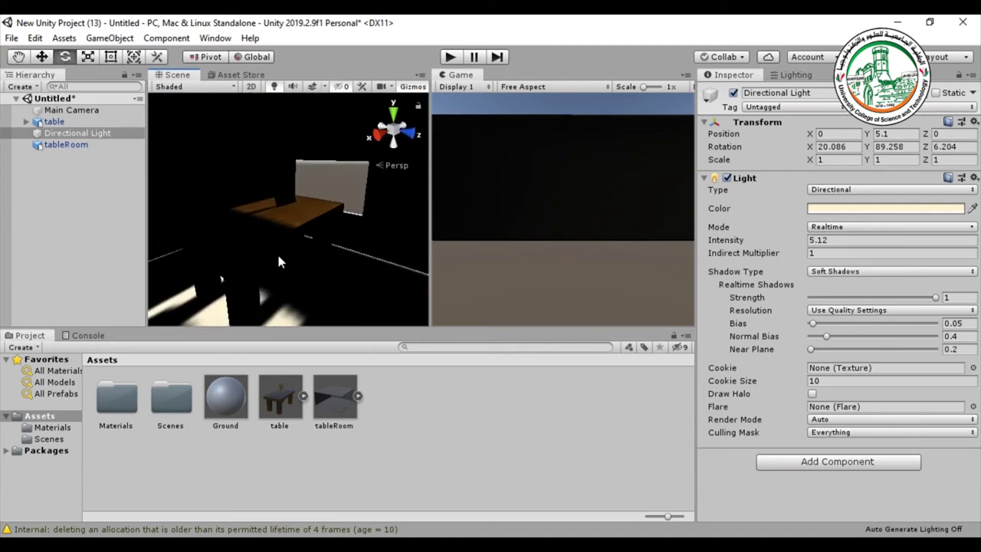
alt+drag(283, 214, 336, 183)
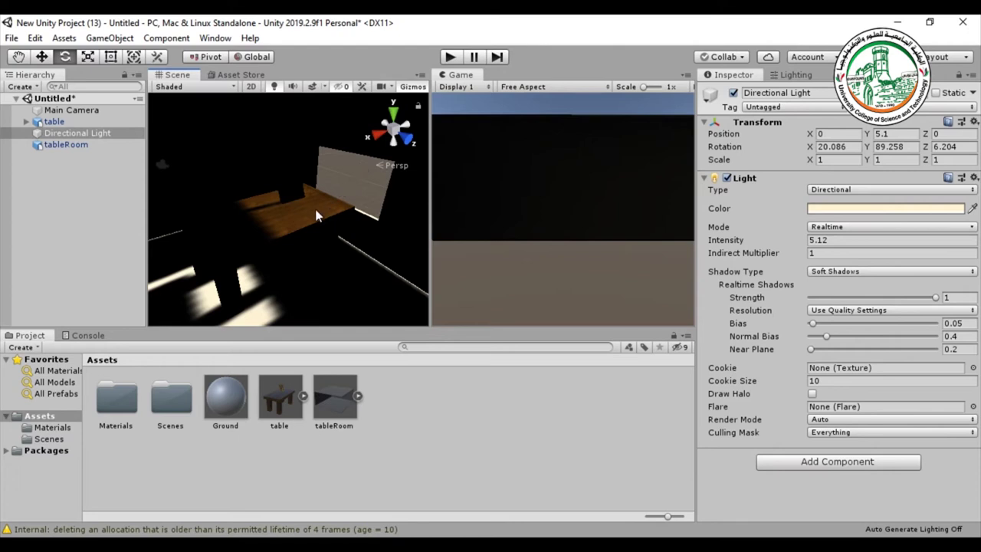
scroll(318, 200, up, 5)
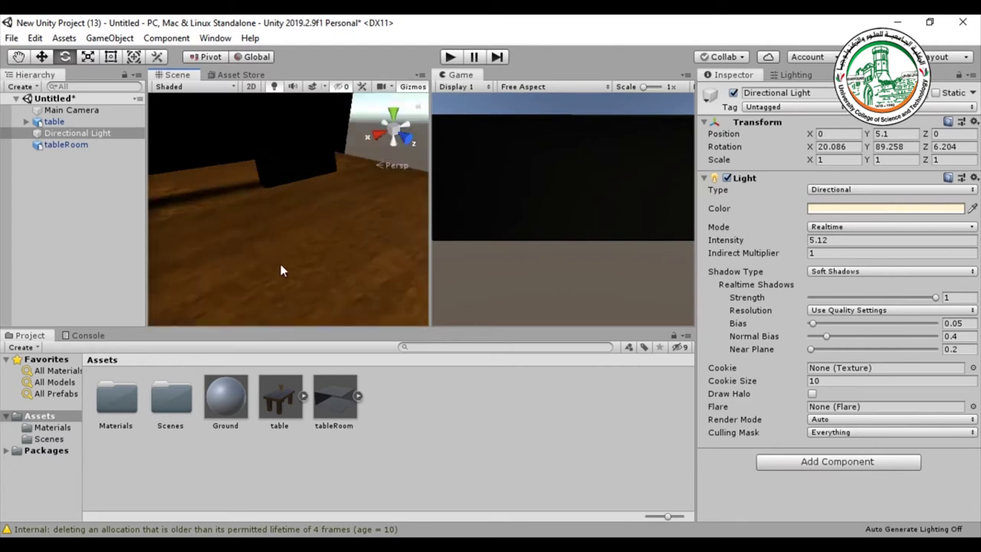
scroll(281, 270, down, 5)
alt+drag(281, 268, 283, 227)
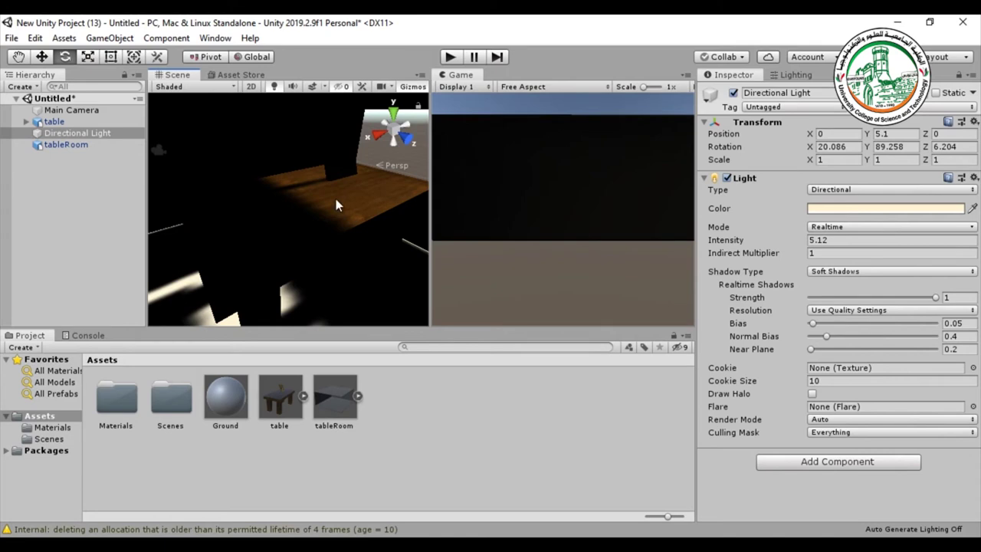
key(f)
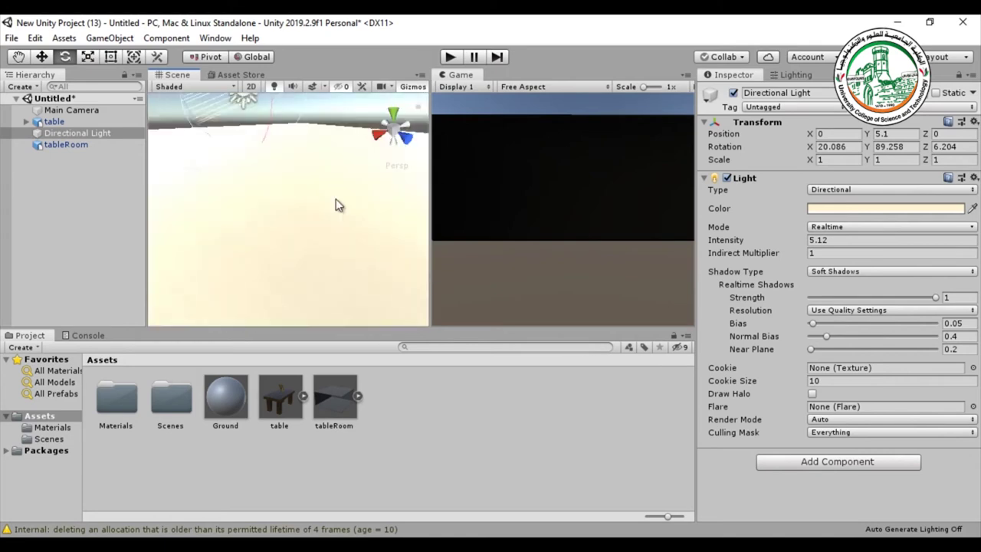
alt+drag(336, 199, 272, 136)
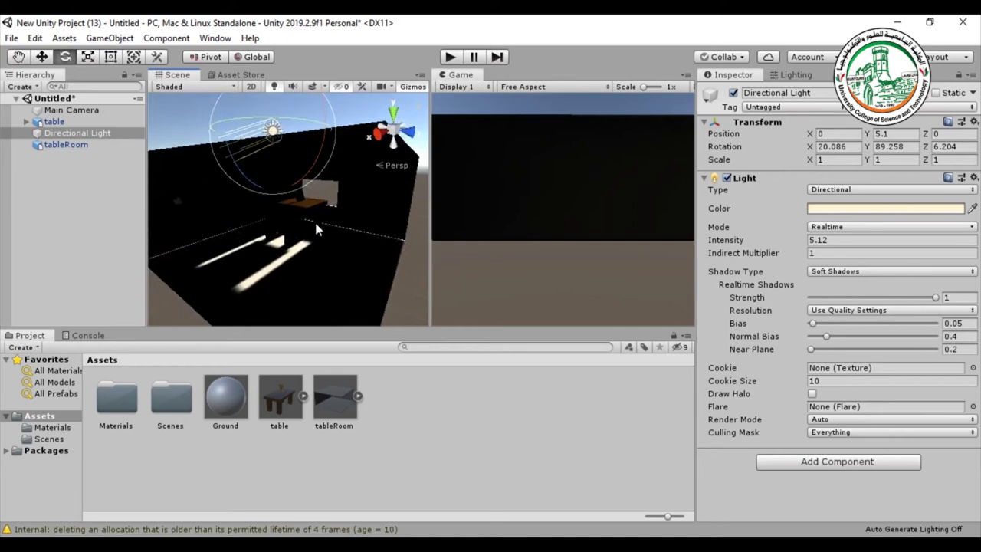
scroll(322, 216, up, 2)
scroll(322, 217, up, 1)
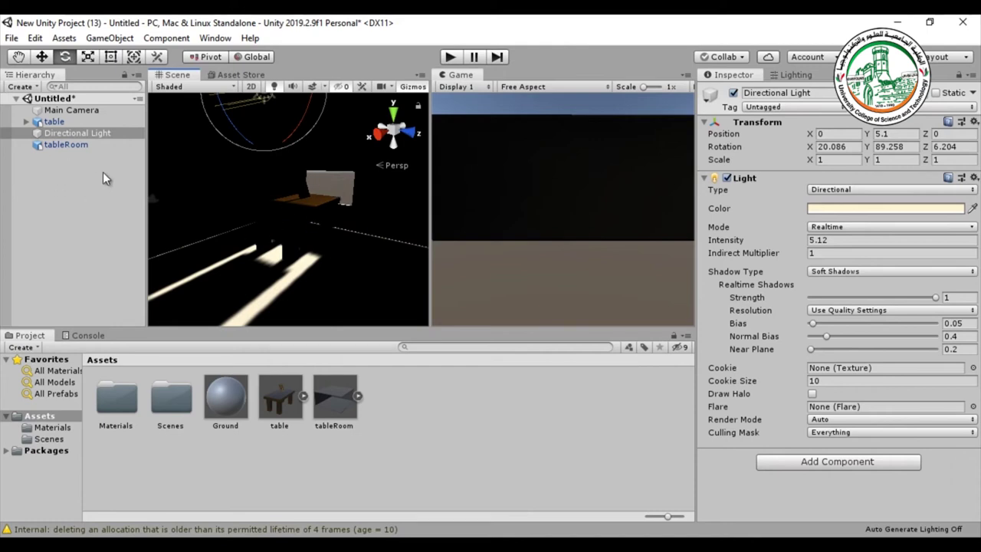
- Mark tableRoom and table as static, including their child objects
click(62, 143)
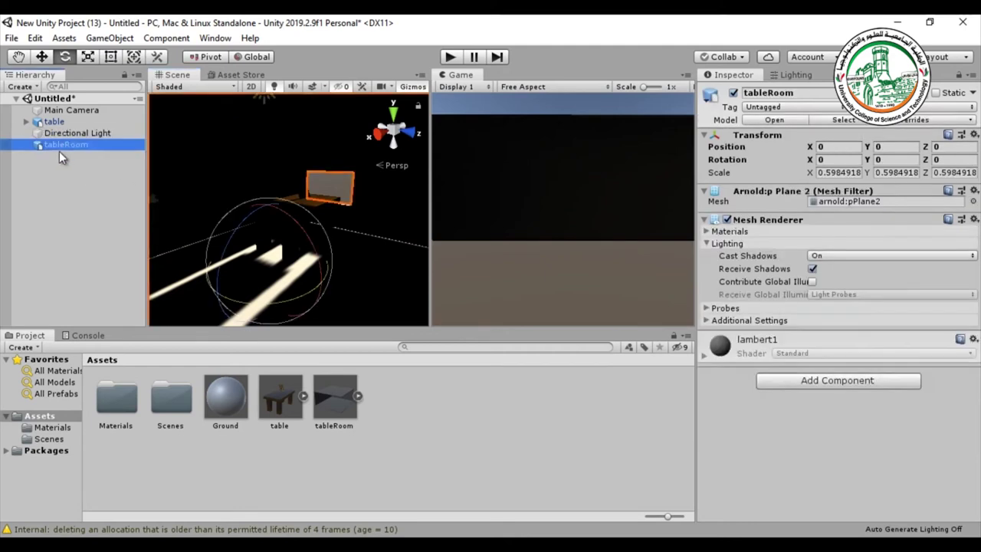
ctrl+click(52, 124)
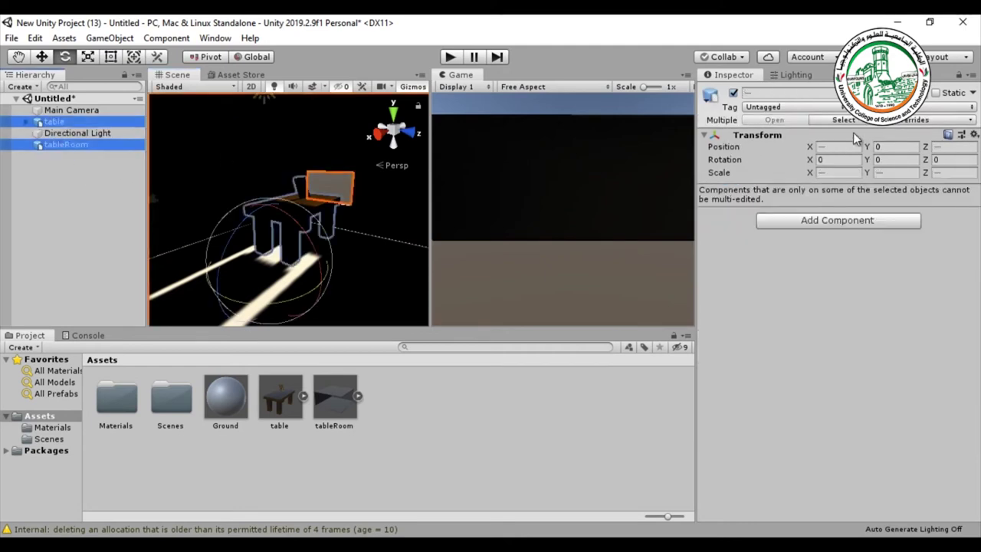
click(937, 92)
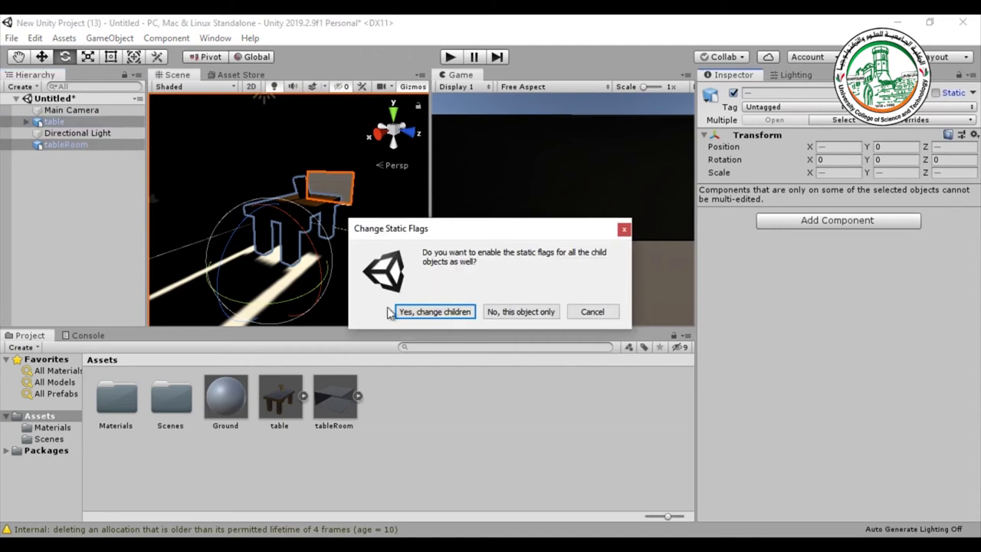
click(415, 313)
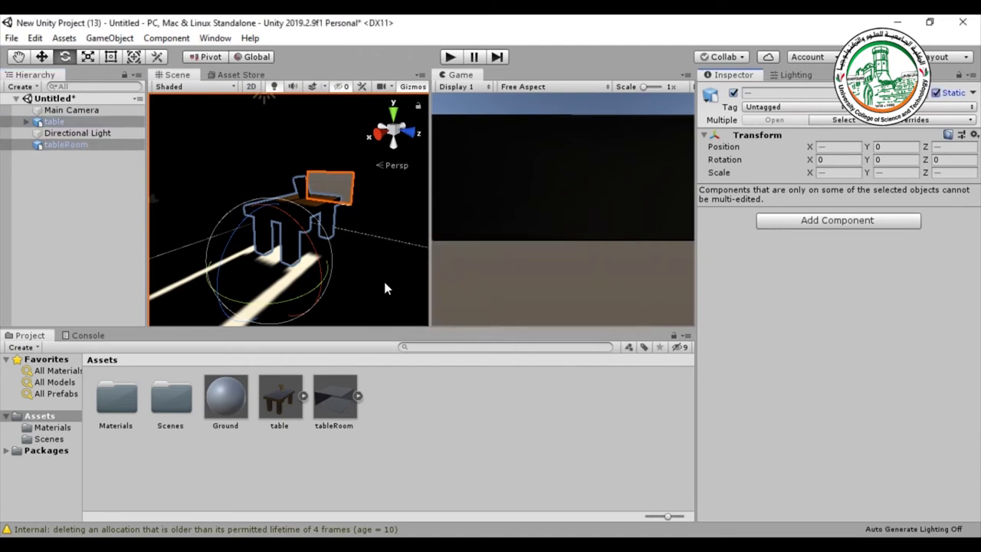
alt+drag(380, 266, 375, 283)
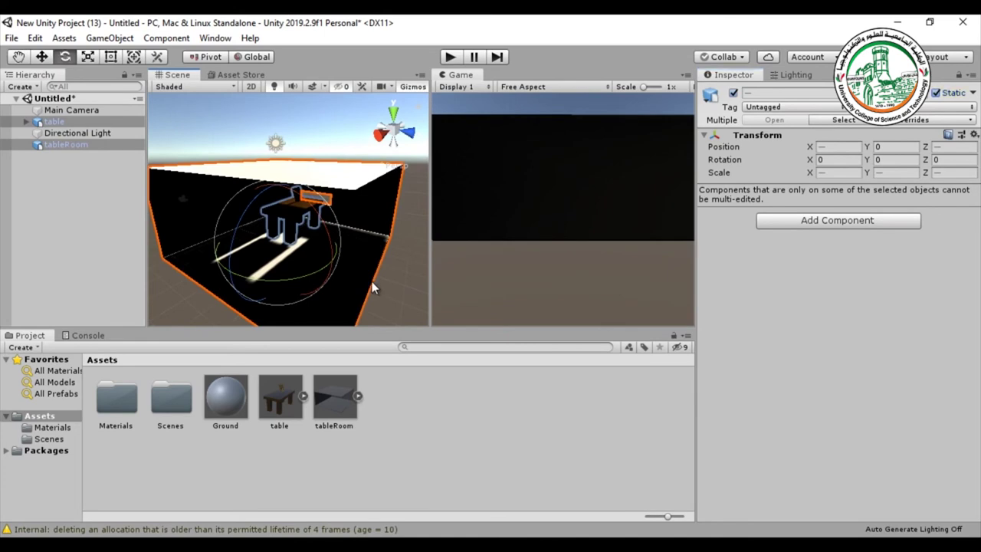
- Set the Directional Light's mode to Baked and bring up the Lighting settings
click(82, 134)
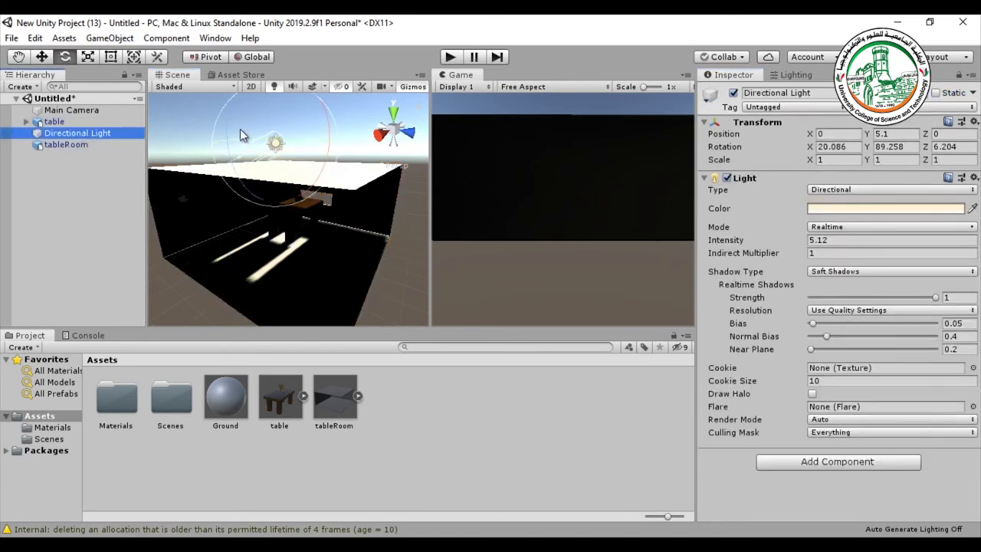
click(820, 227)
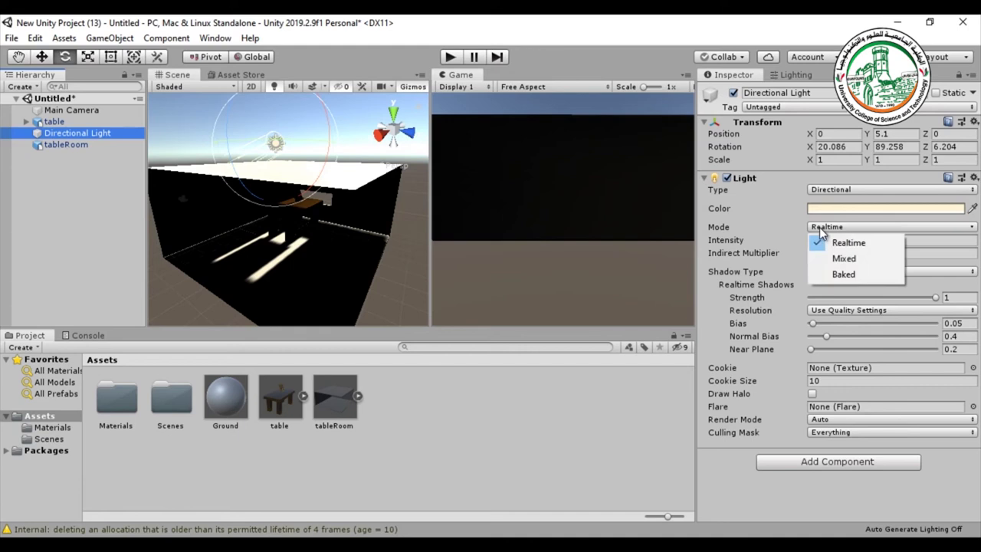
click(835, 281)
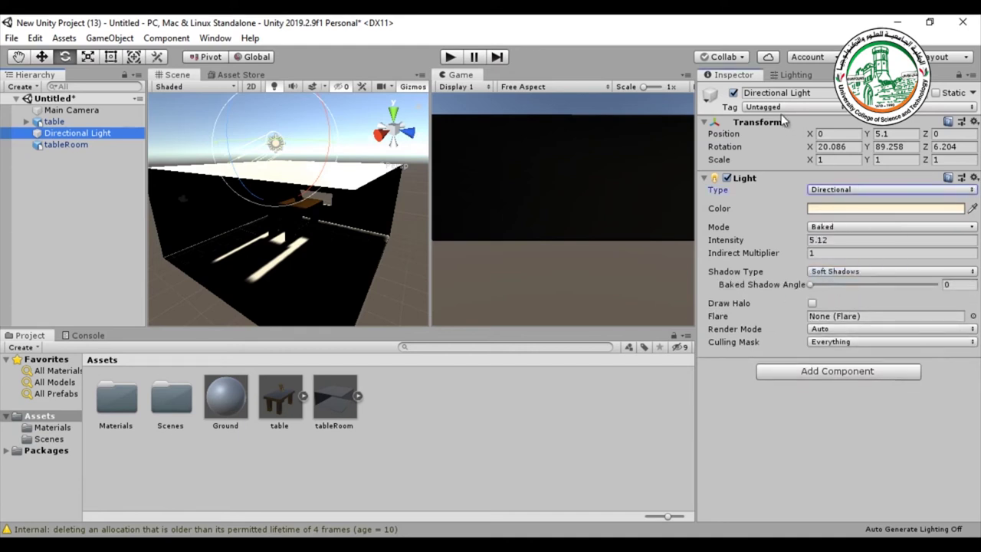
click(791, 75)
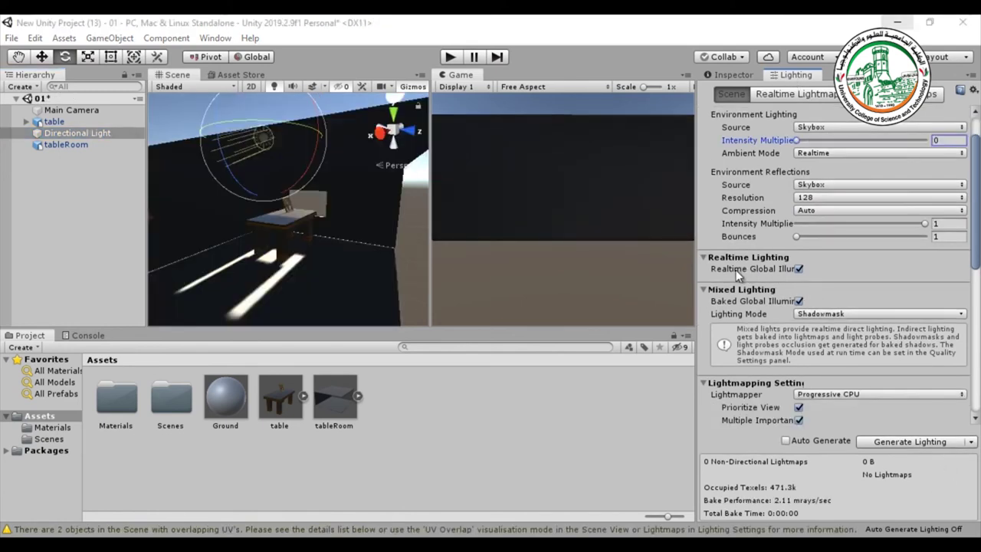
- Turn off Realtime Global Illumination, choose Enlighten (Deprecated) as lightmapper, and set Lightmap Size to 256
click(799, 269)
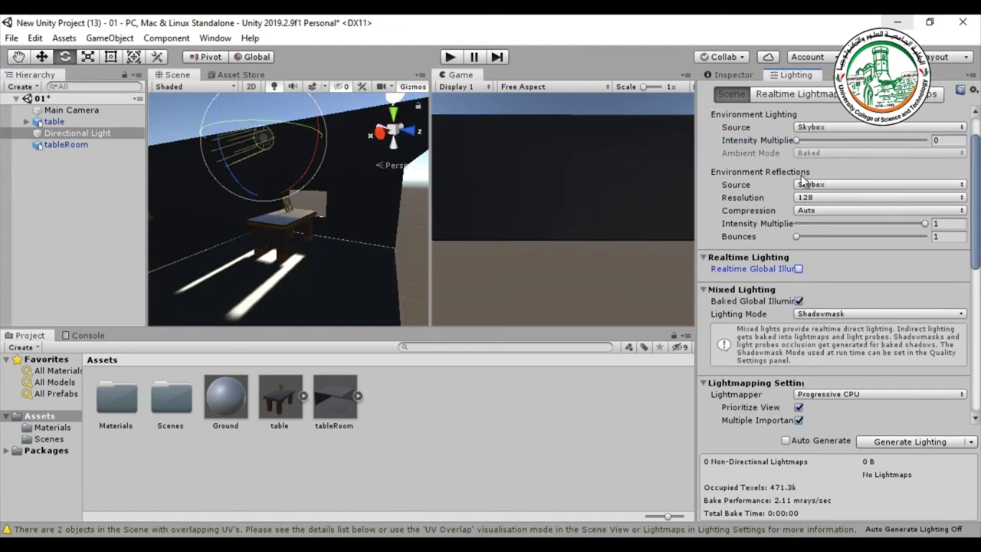
click(949, 139)
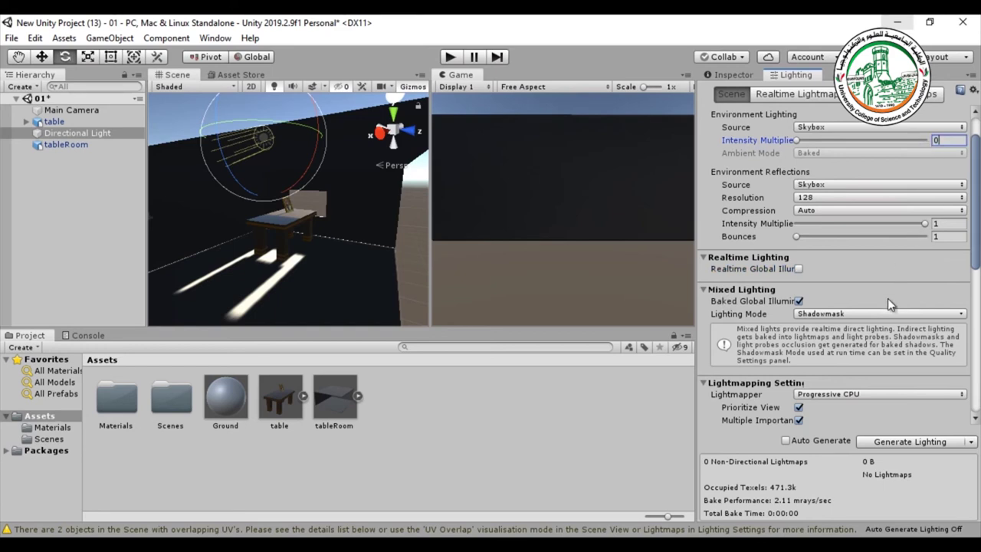
scroll(889, 299, down, 3)
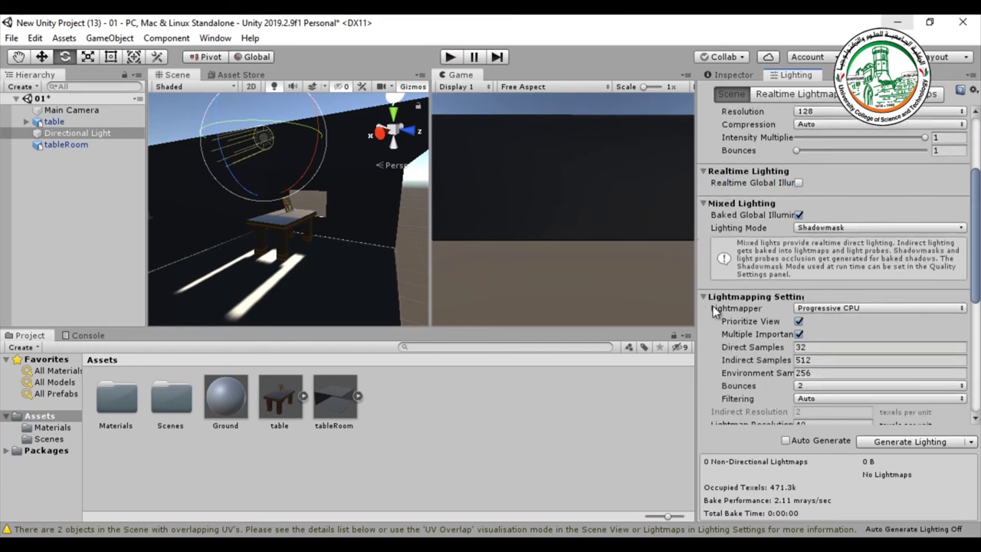
click(873, 306)
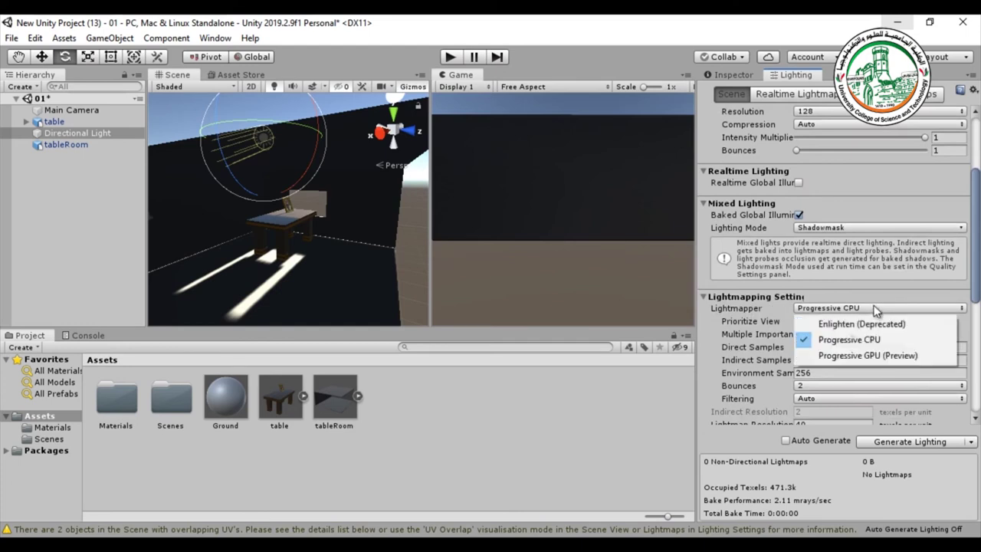
click(841, 325)
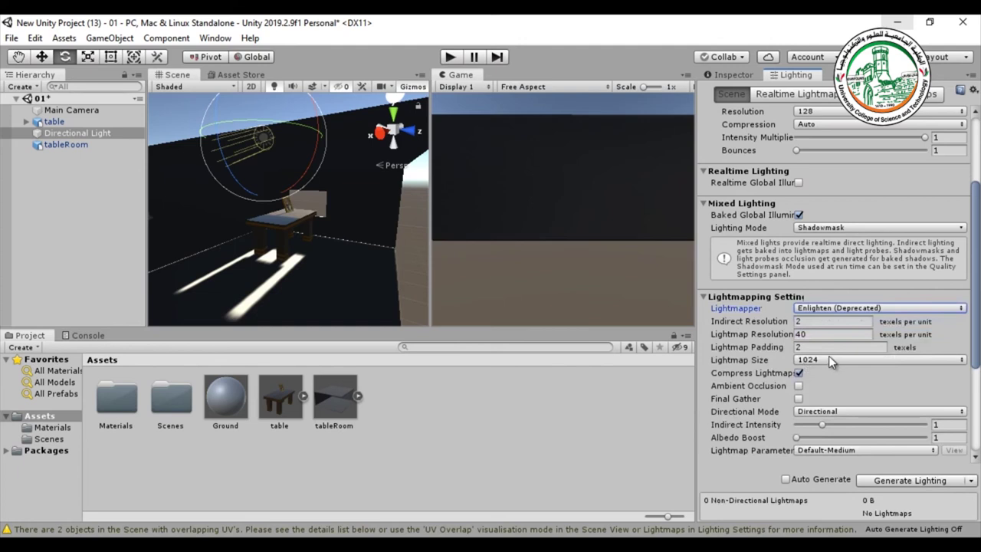
click(854, 362)
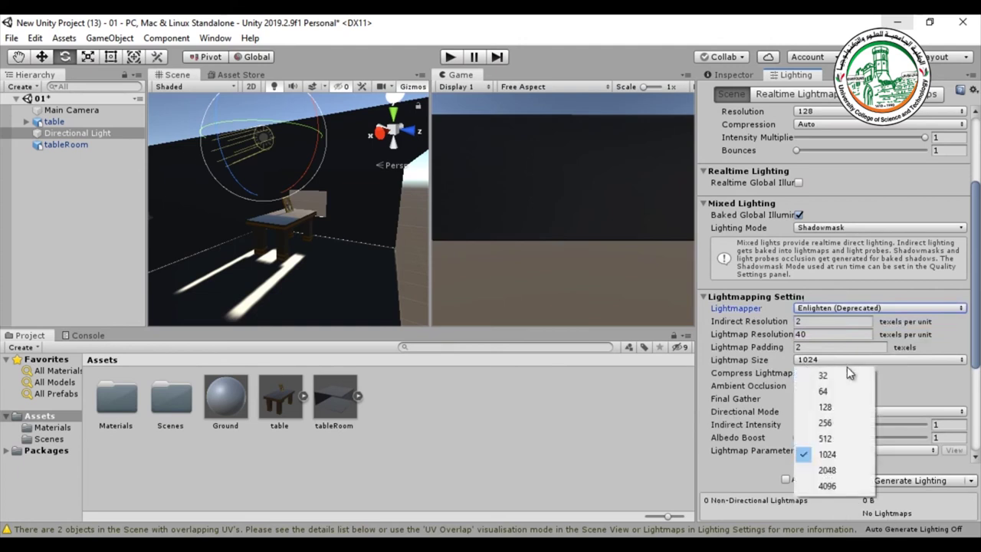
click(841, 424)
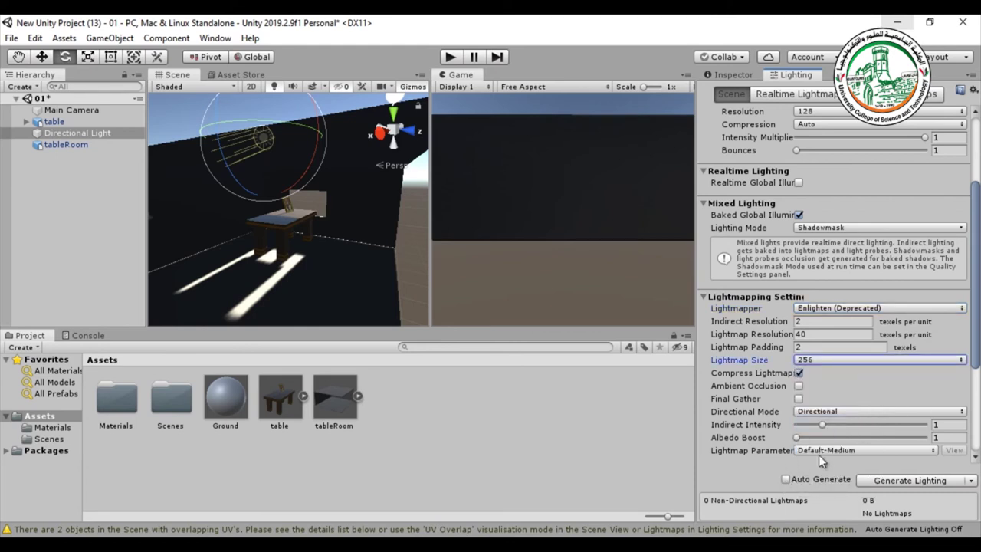
- Enable Auto Generate and toggle Baked Global Illumination off and on to bake two 256×256 lightmaps
click(786, 480)
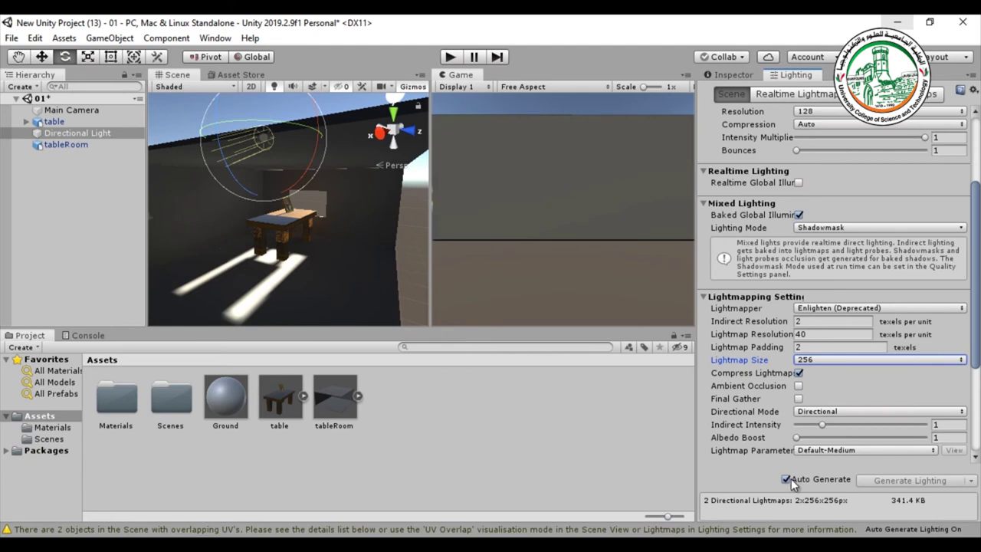
click(798, 215)
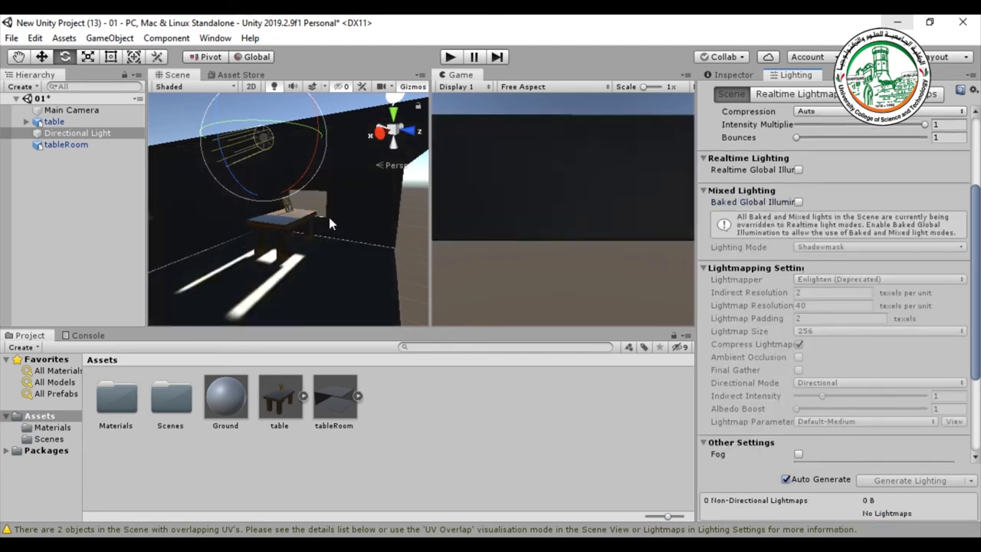
click(798, 201)
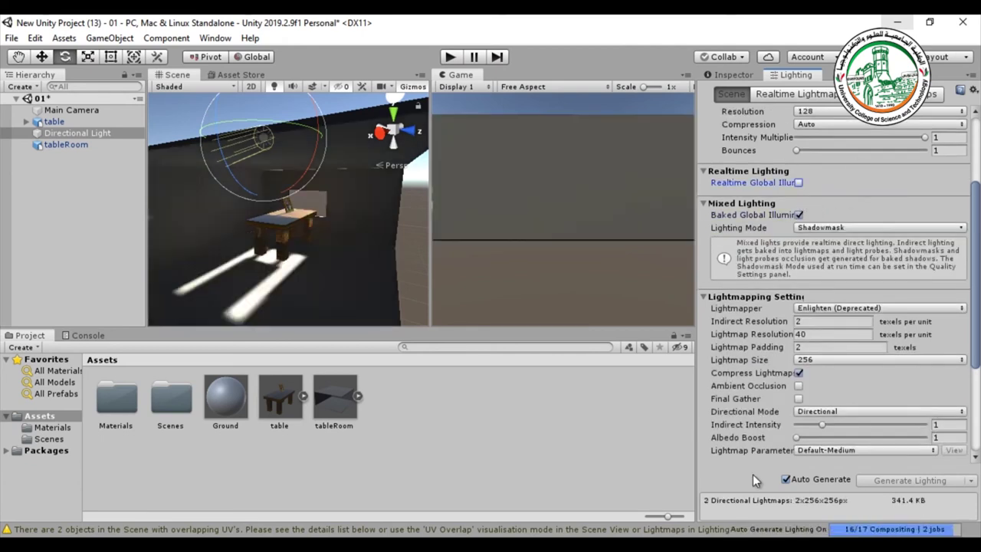
- Orbit around the table to inspect its baked sunlight from several sides
scroll(309, 258, up, 3)
scroll(308, 258, up, 2)
scroll(365, 240, up, 2)
alt+drag(365, 240, 401, 205)
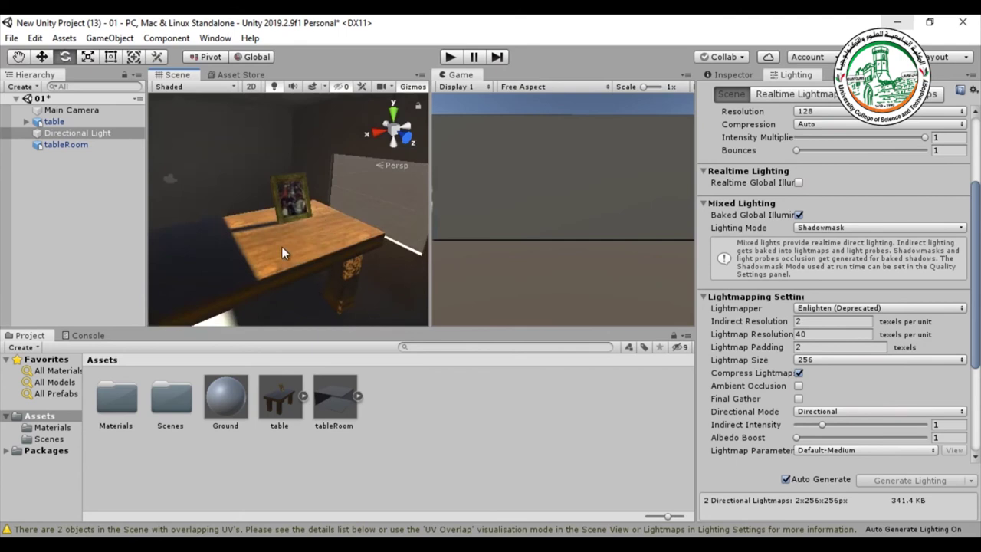
middle_drag(292, 250, 333, 150)
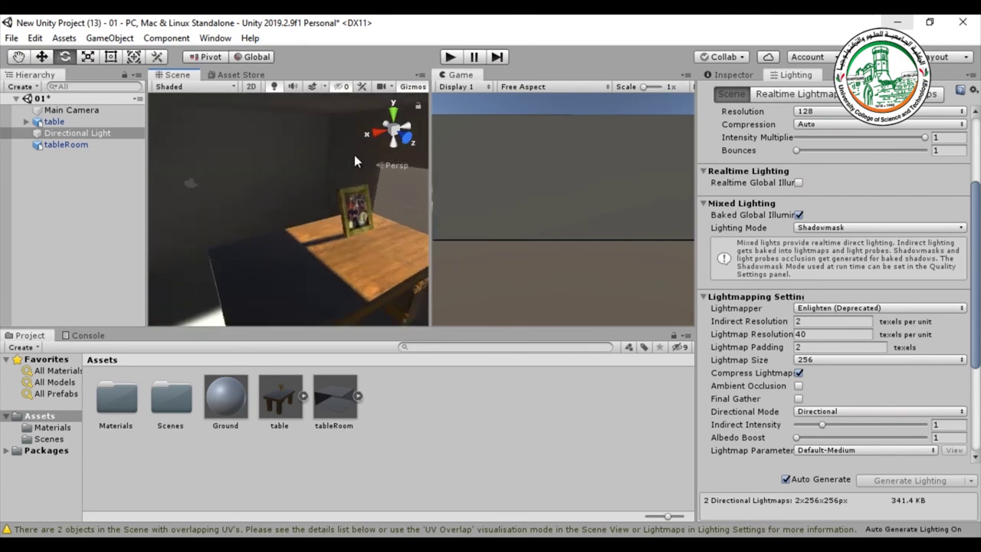
mouse_move(330, 184)
alt+mouse_down()
mouse_move(383, 200)
mouse_move(472, 278)
alt+mouse_up()
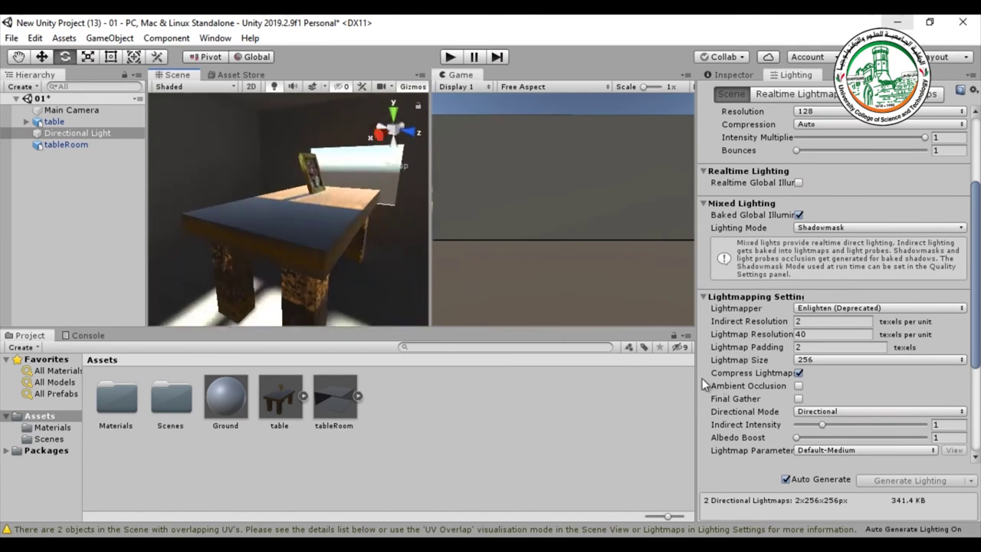
mouse_move(319, 287)
alt+mouse_down()
mouse_move(288, 230)
mouse_move(290, 192)
alt+mouse_up()
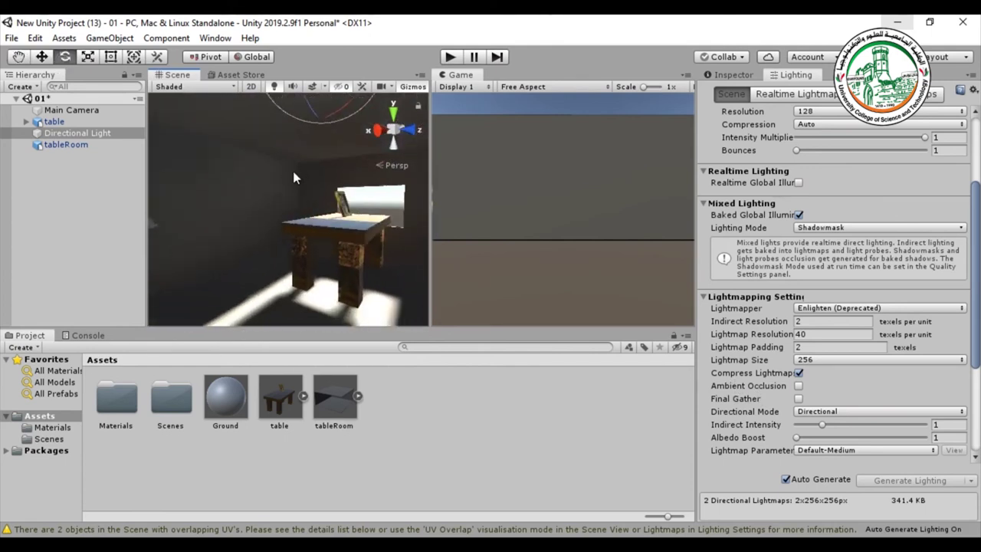
- Enable Ambient Occlusion for the baked lighting, comparing the room with it off and on
click(800, 385)
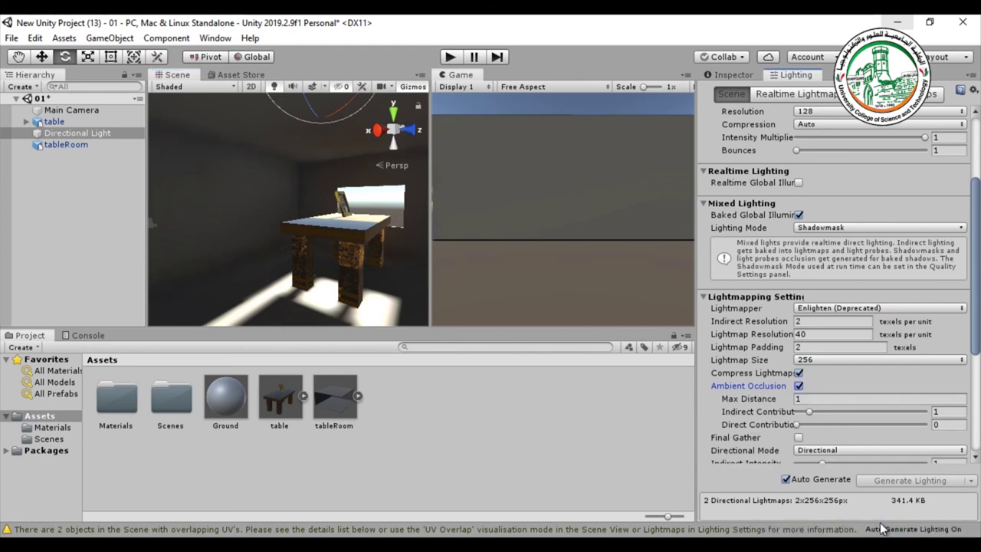
alt+drag(313, 172, 307, 199)
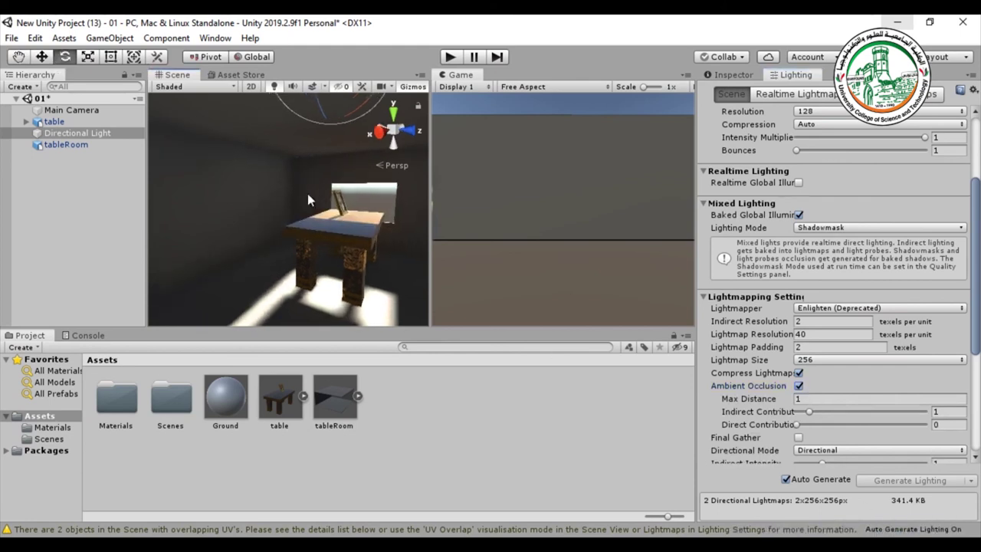
scroll(299, 163, up, 3)
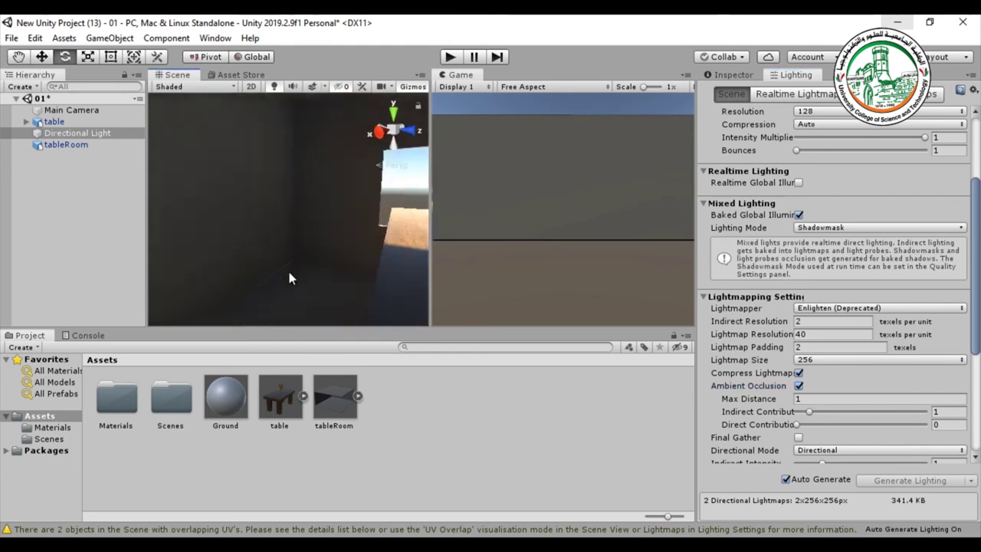
scroll(299, 245, down, 3)
scroll(298, 241, down, 3)
alt+drag(295, 238, 334, 162)
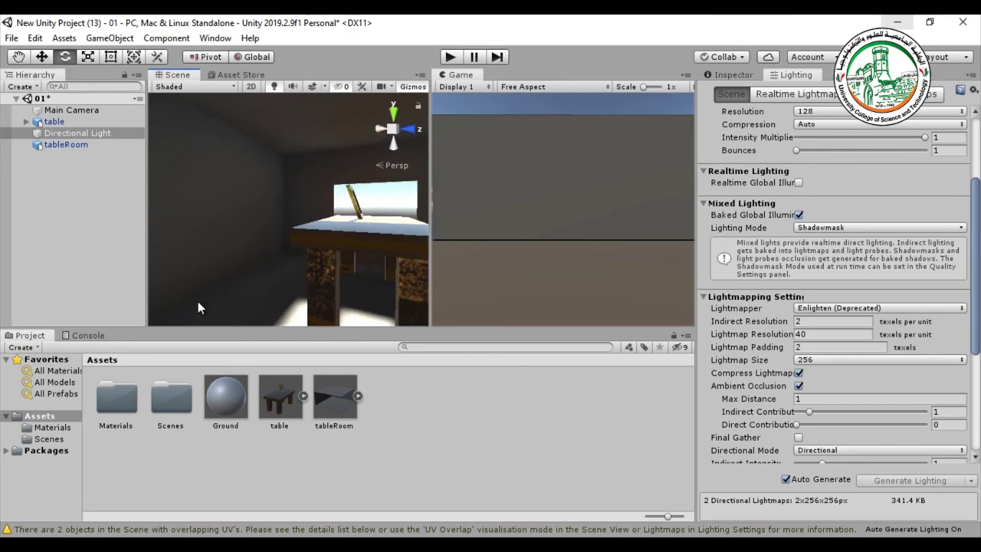
click(799, 386)
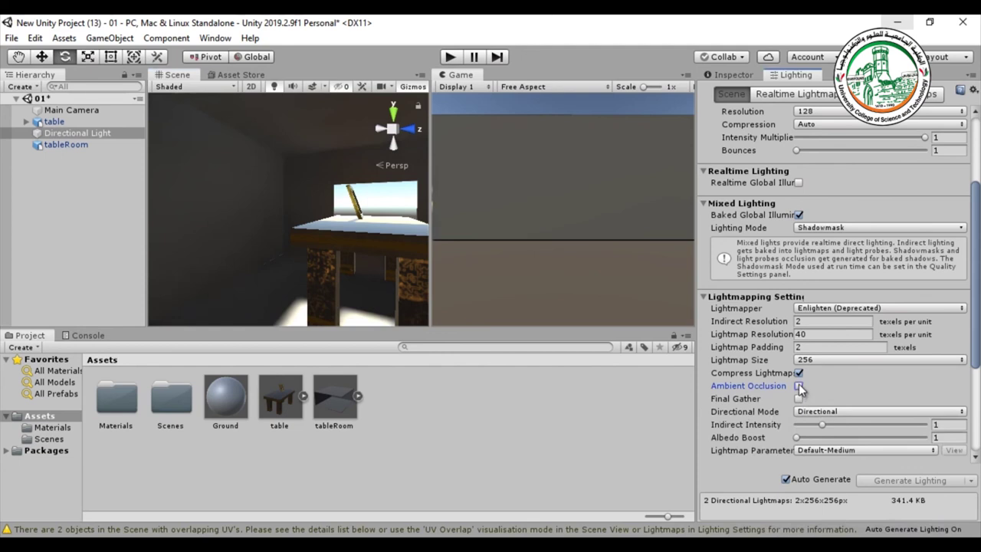
click(798, 386)
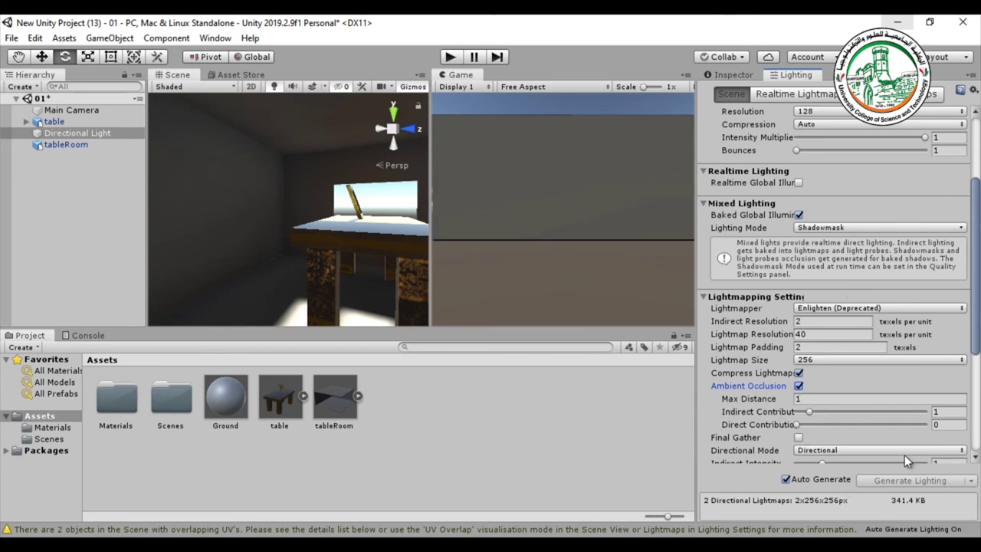
- Review the two baked lightmap textures, then show the Directional Light's properties
click(928, 93)
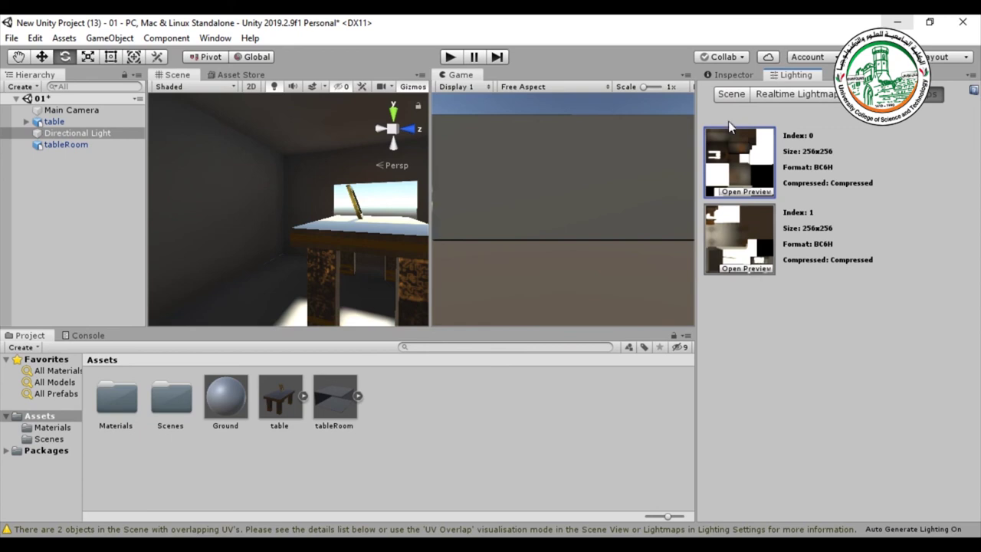
click(732, 94)
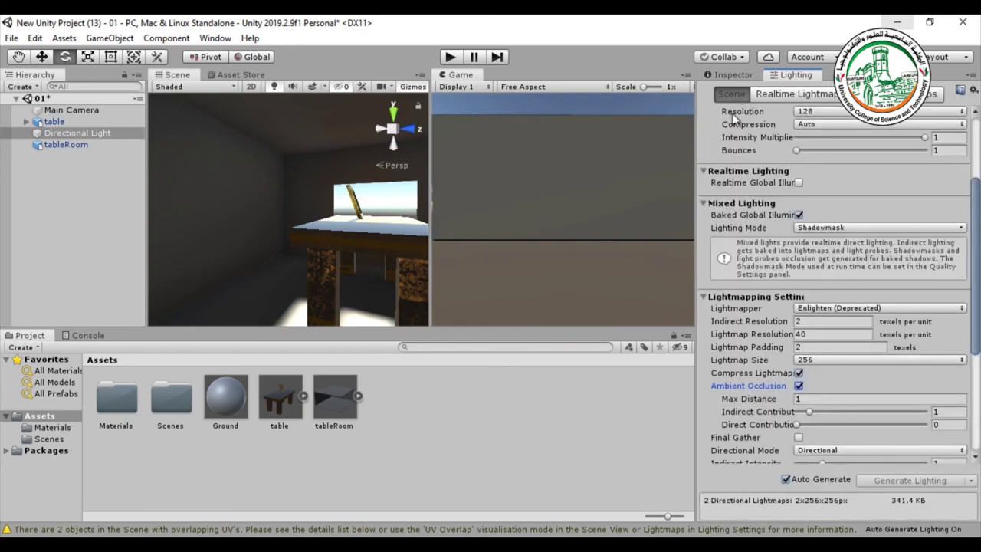
scroll(764, 268, up, 3)
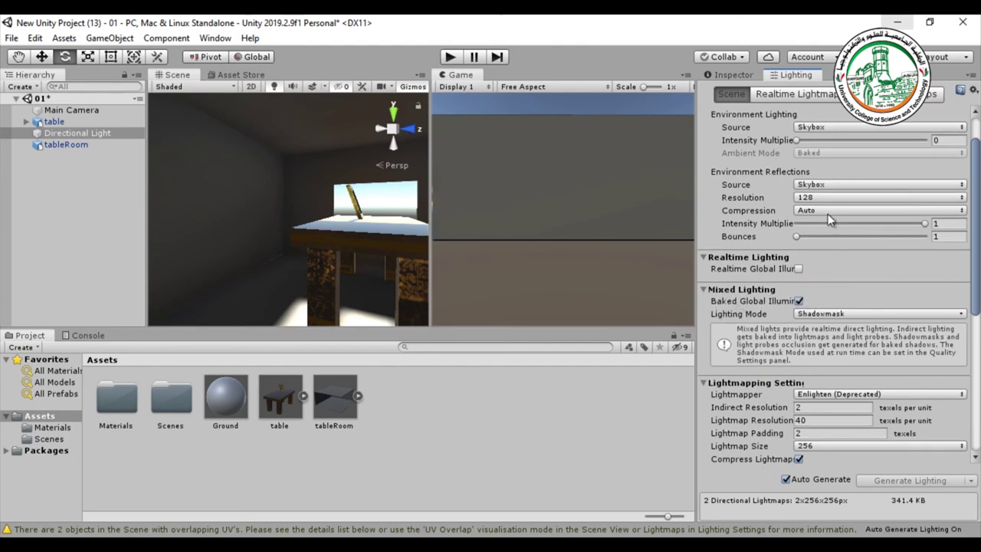
click(54, 134)
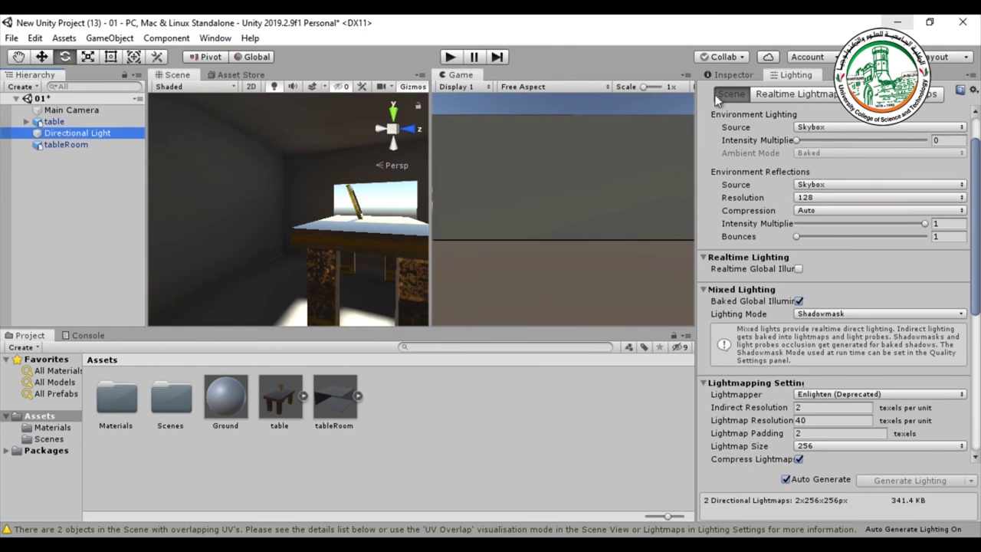
click(728, 75)
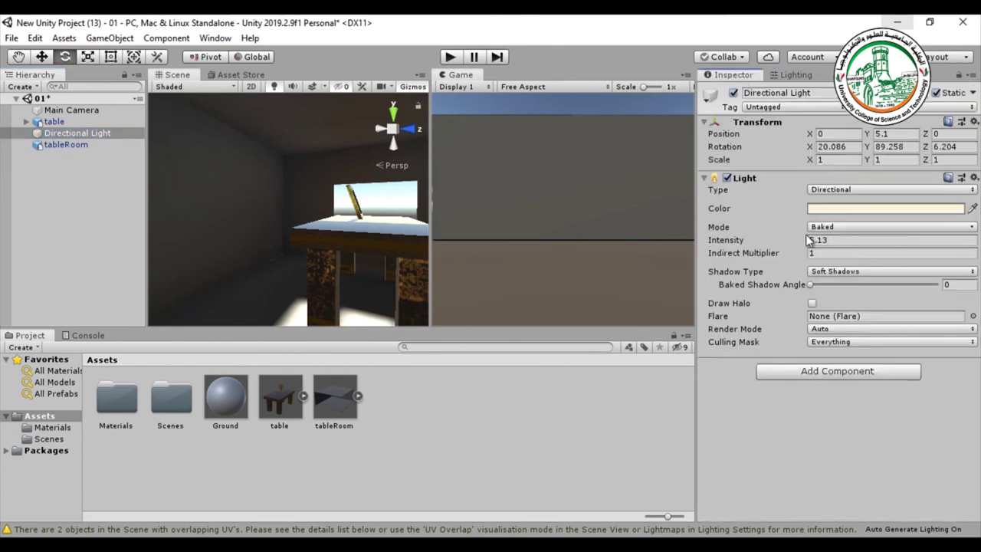
- Set the Directional Light's mode to Realtime
click(824, 227)
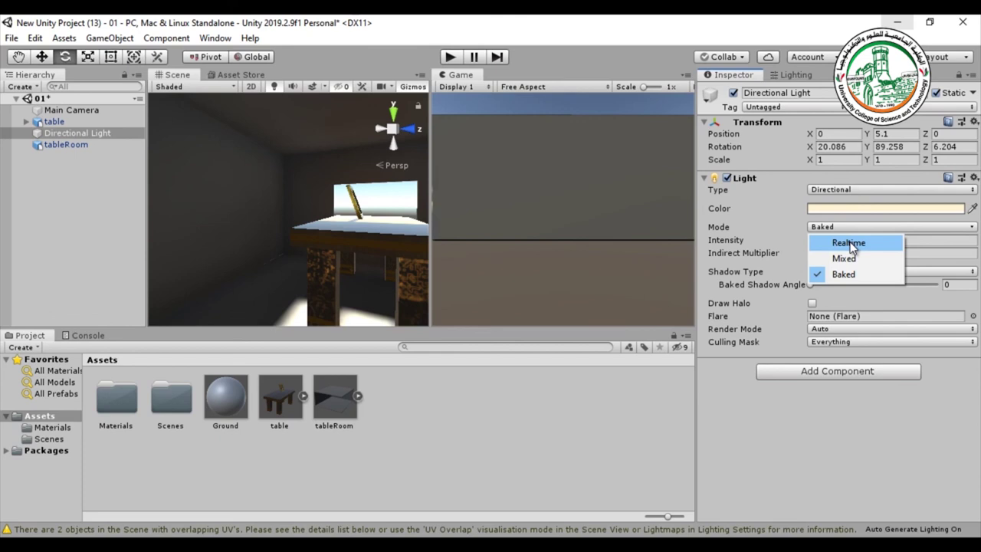
click(850, 243)
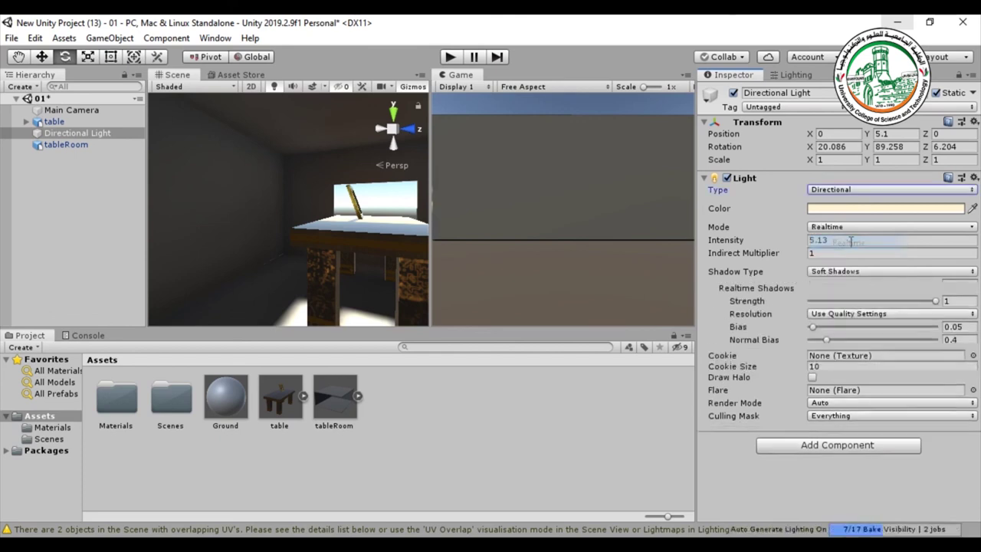
click(795, 76)
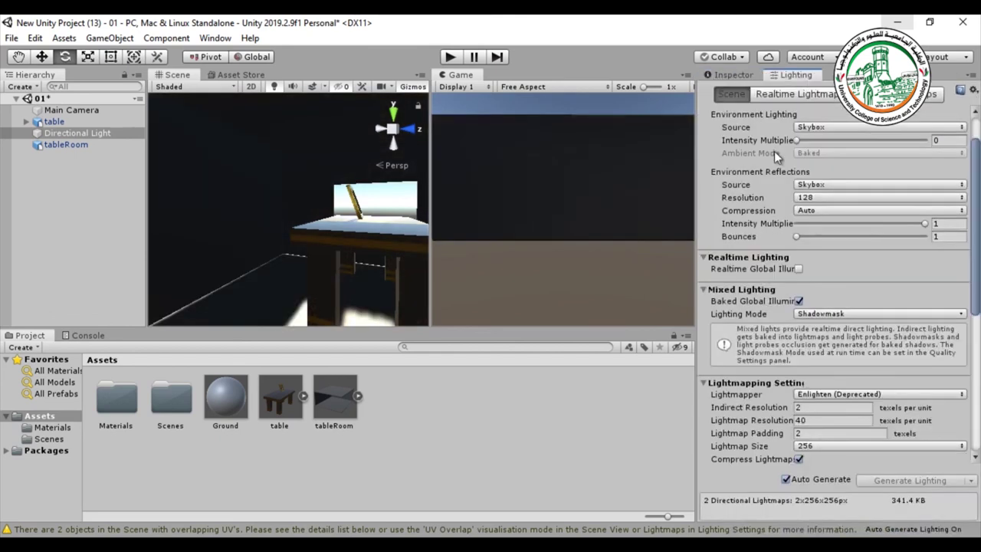
- Replace Baked Global Illumination with Realtime Global Illumination, comparing realtime GI off and on
click(798, 301)
click(798, 257)
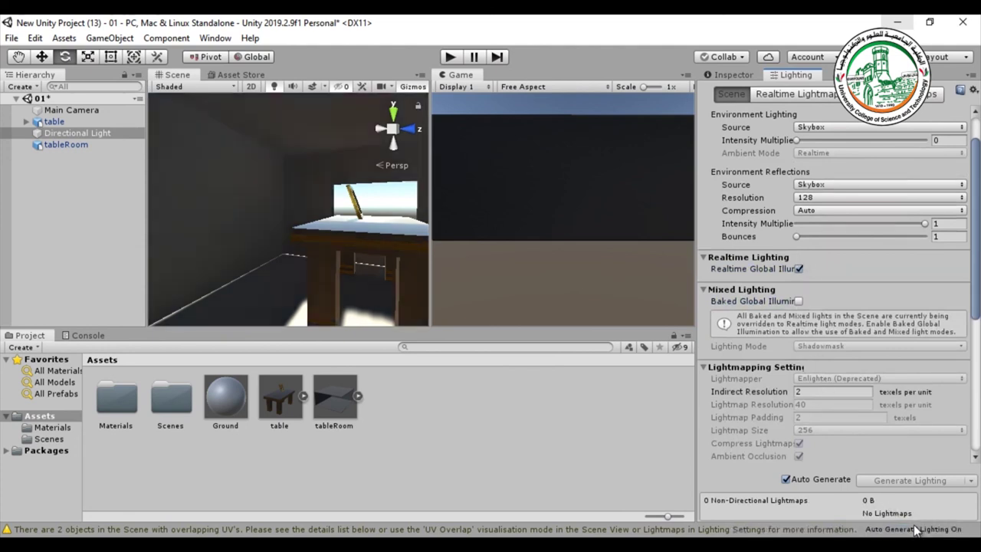
mouse_move(368, 261)
right_down()
mouse_move(341, 287)
mouse_move(723, 300)
right_up()
click(800, 269)
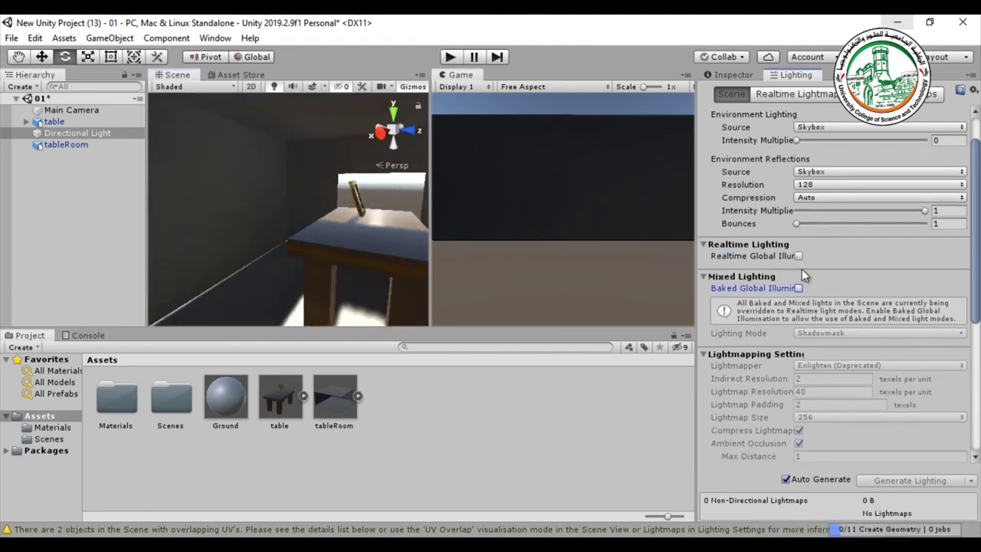
click(799, 257)
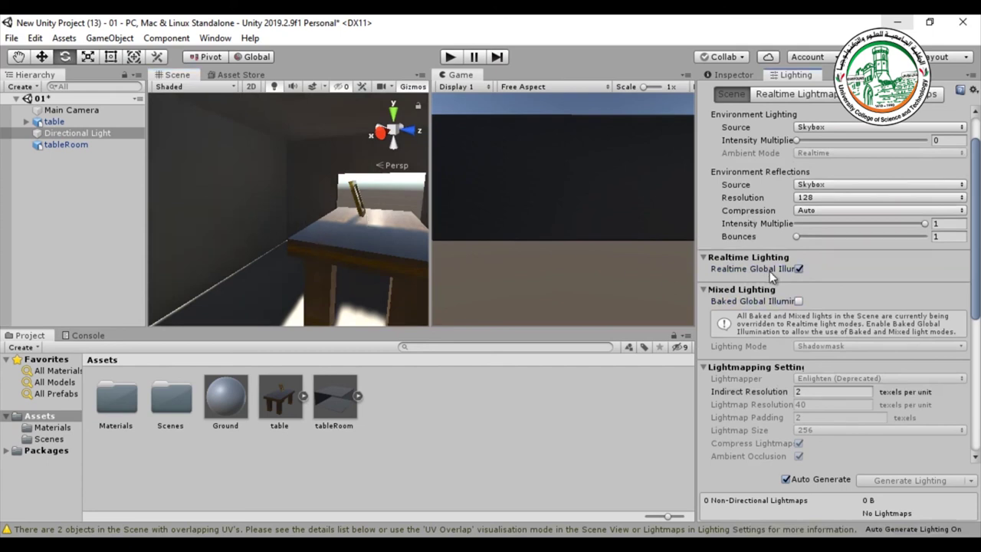
mouse_move(771, 275)
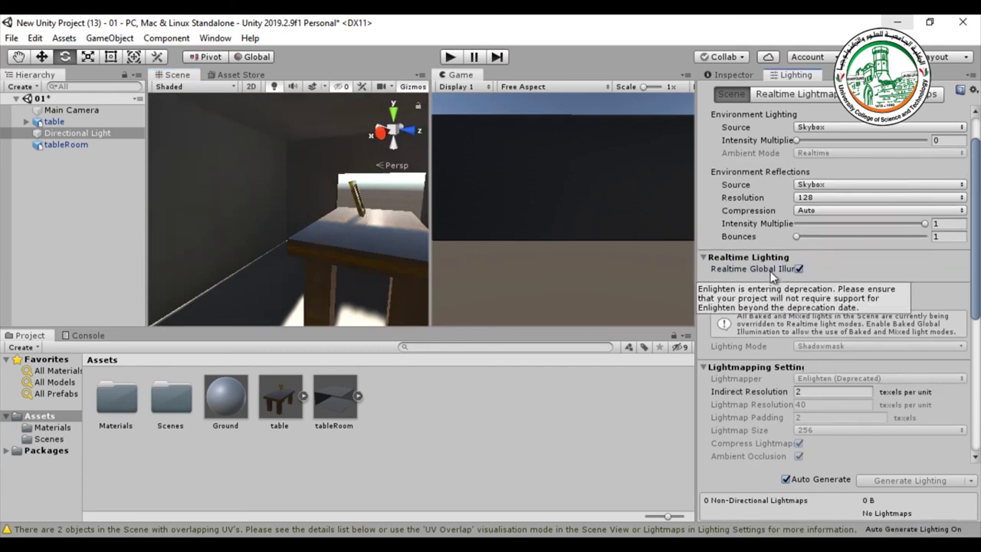